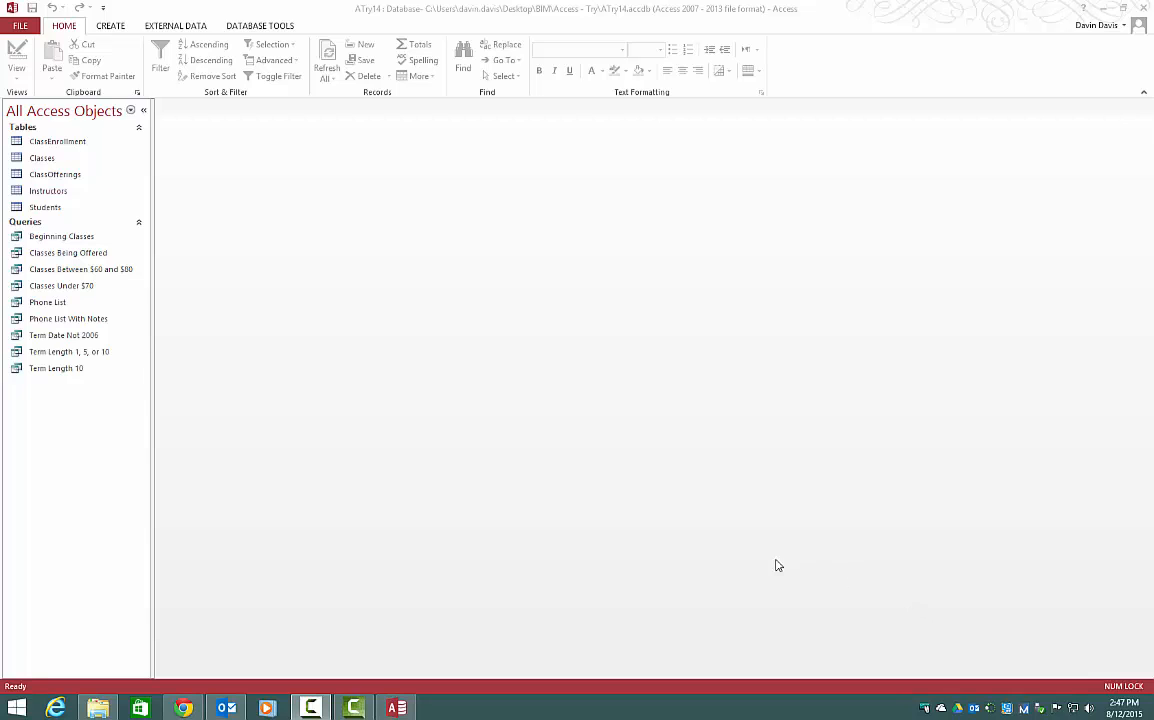
Open the Classes Under $70 query in Design View, add the Price field to the grid, and preview the results.
right_click(80, 287)
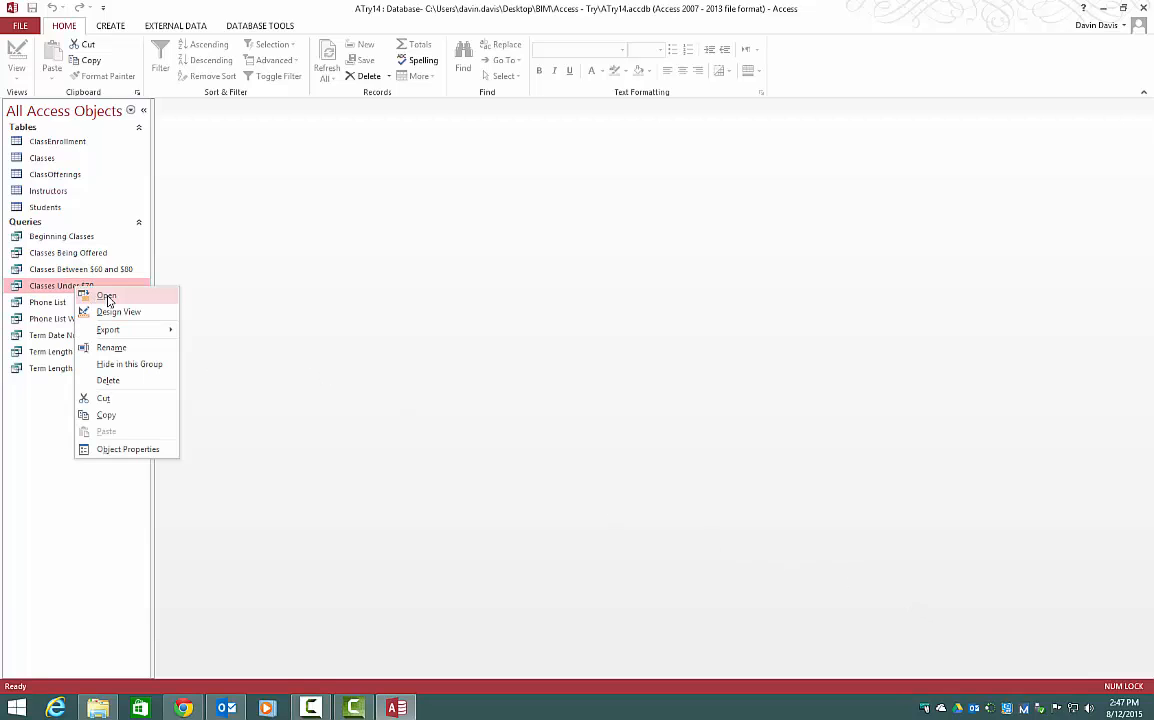
left_click(114, 312)
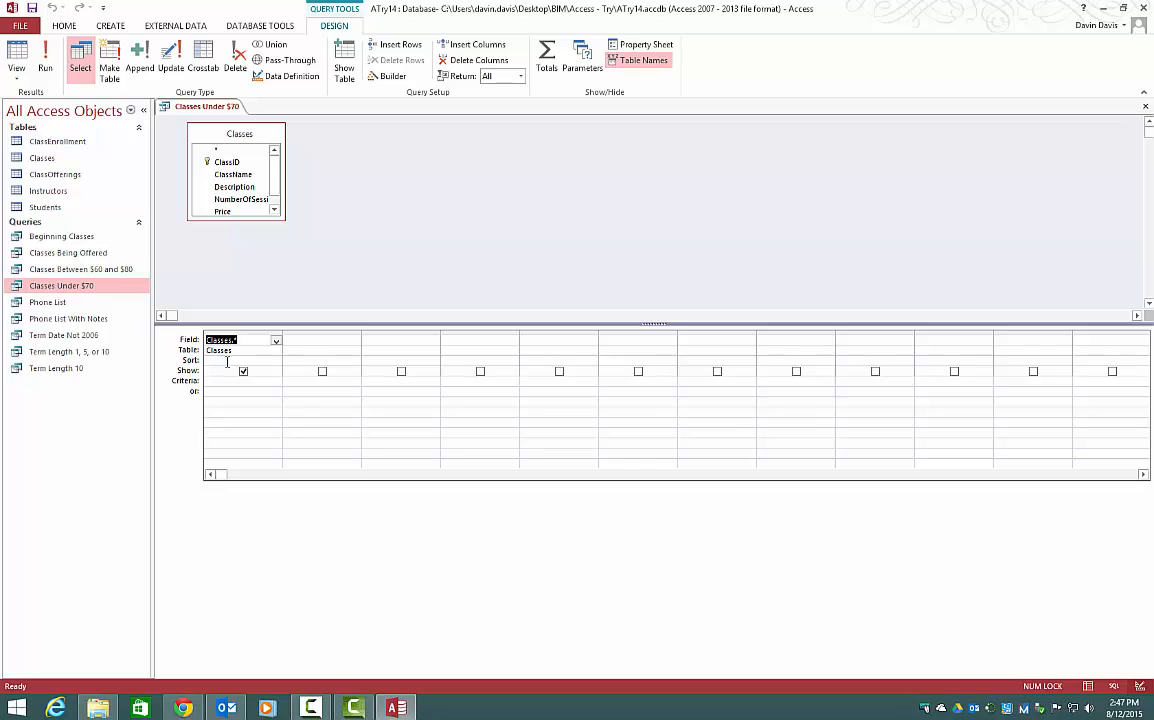
left_click(340, 341)
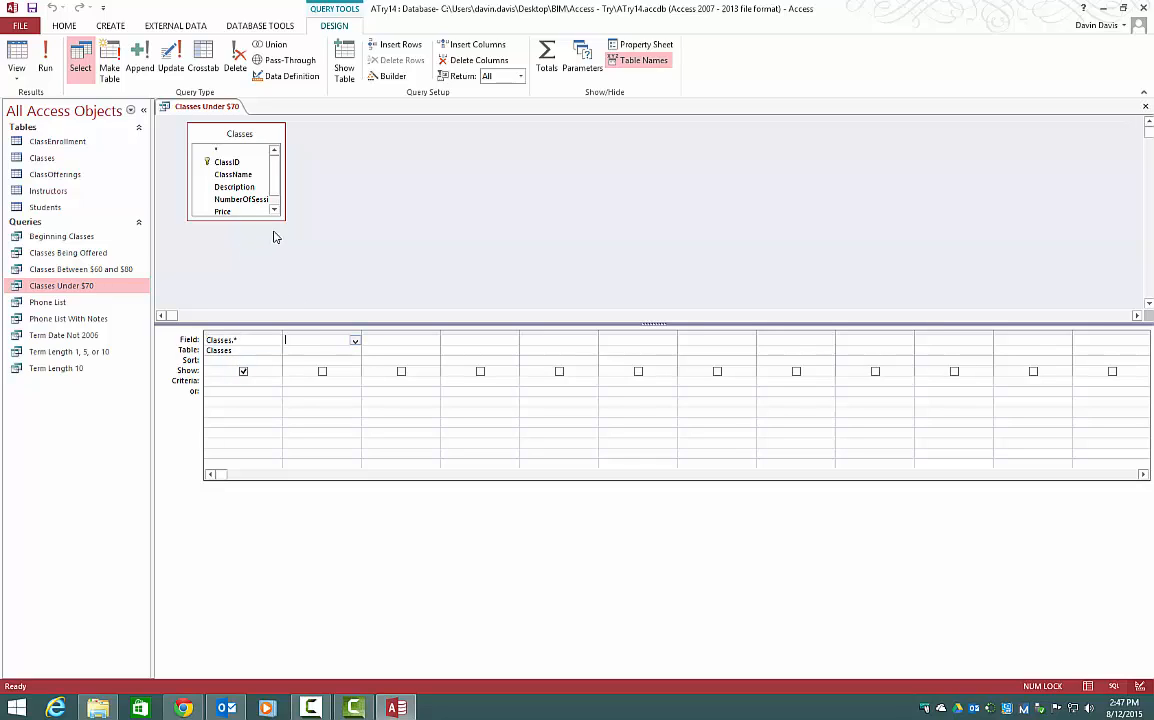
left_click_drag(285, 220, 305, 261)
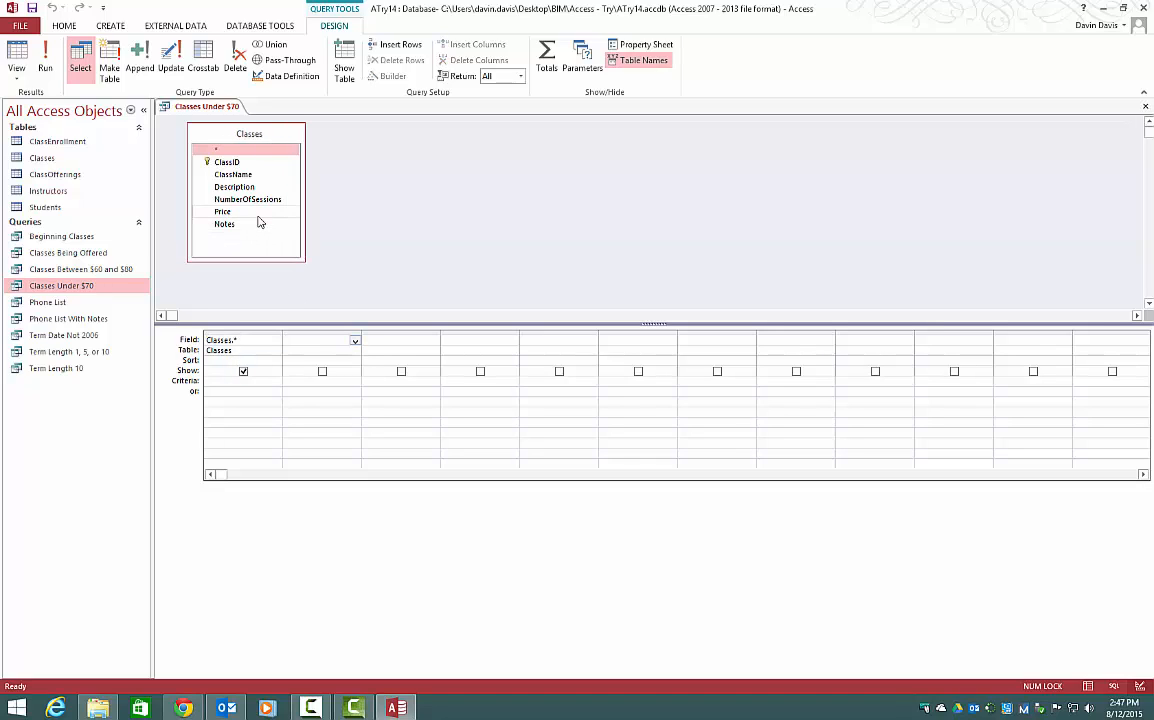
double_click(240, 211)
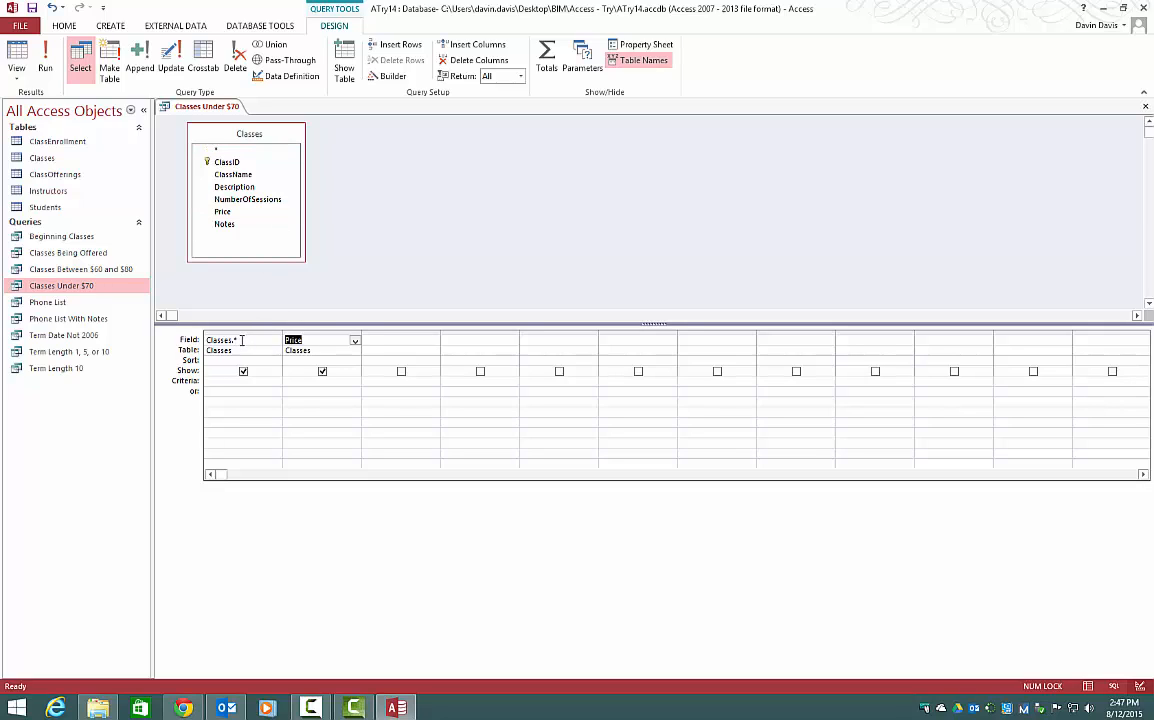
left_click(241, 340)
left_click(45, 57)
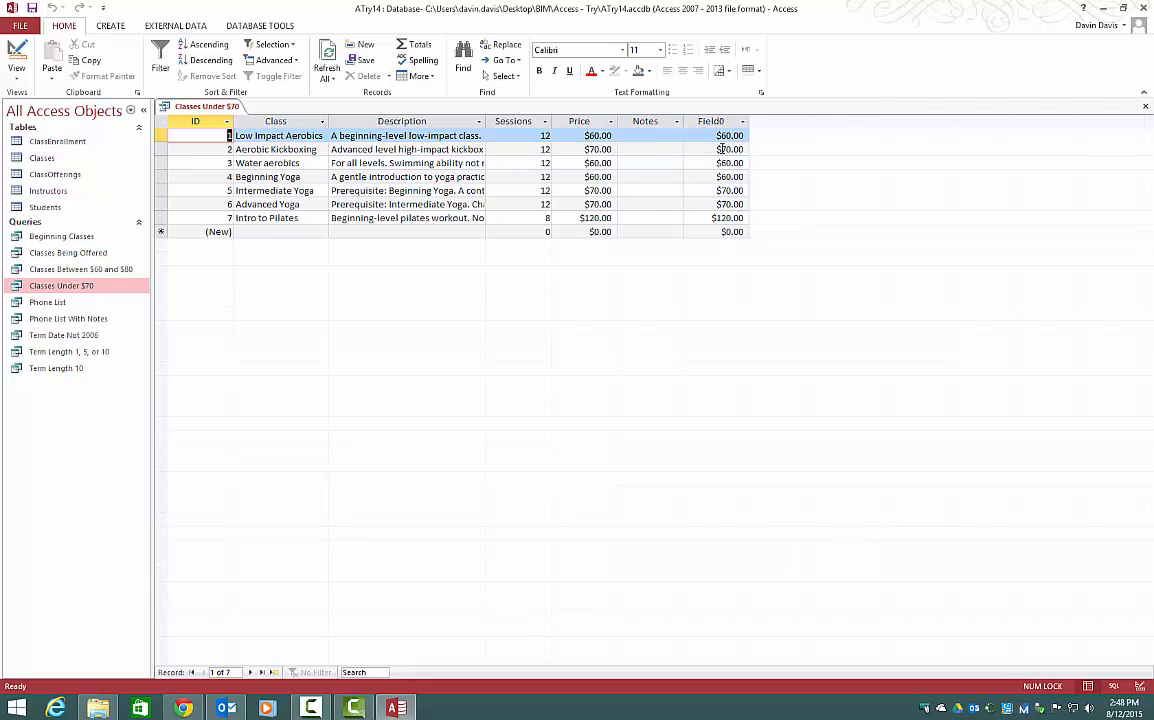
left_click(10, 52)
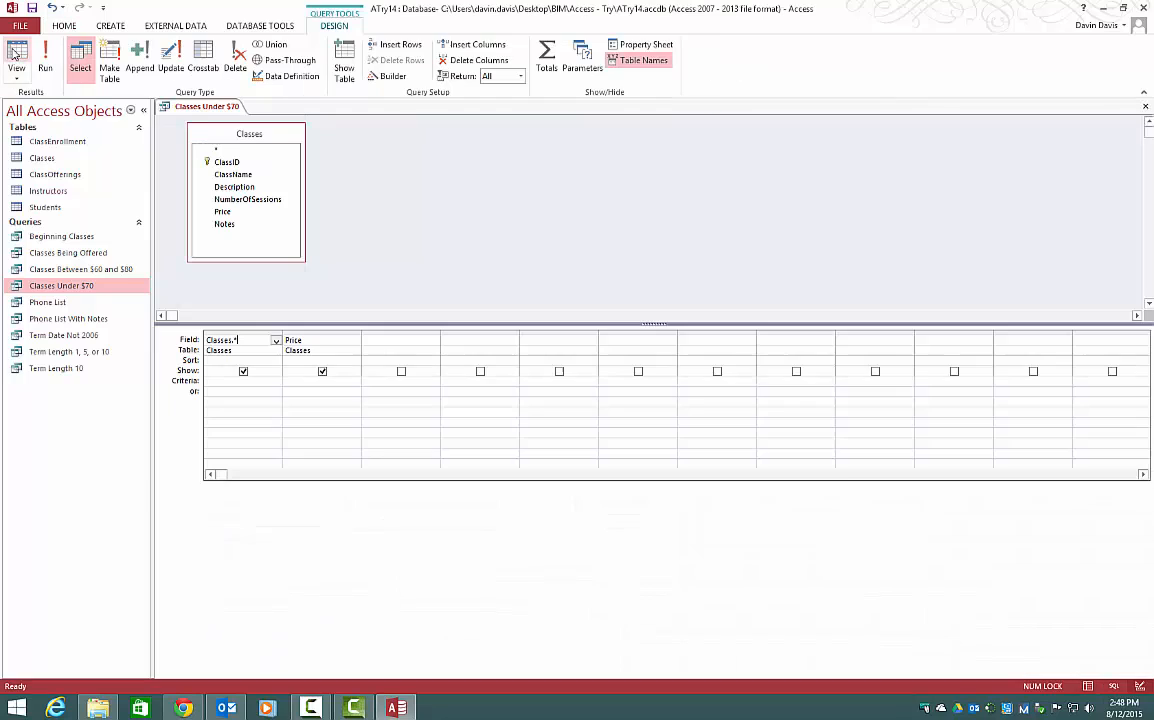
Hide the Price field, set its criterion to <70, and run the query.
left_click(322, 372)
left_click(306, 380)
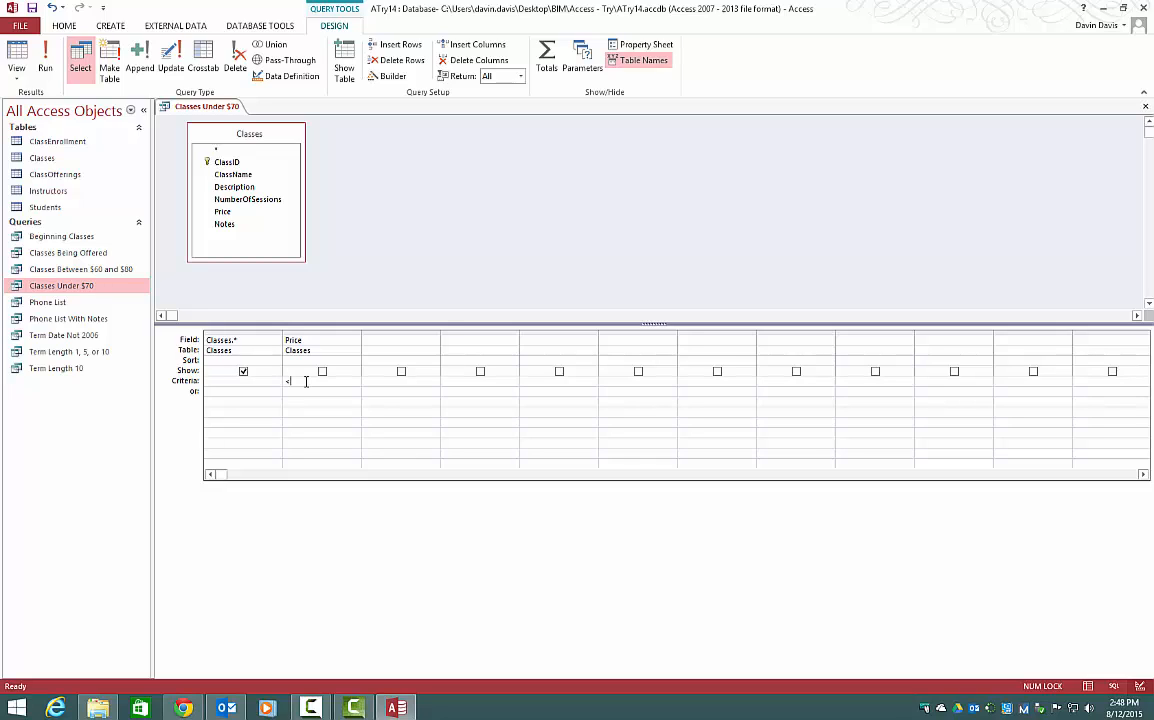
type("<70")
left_click(45, 60)
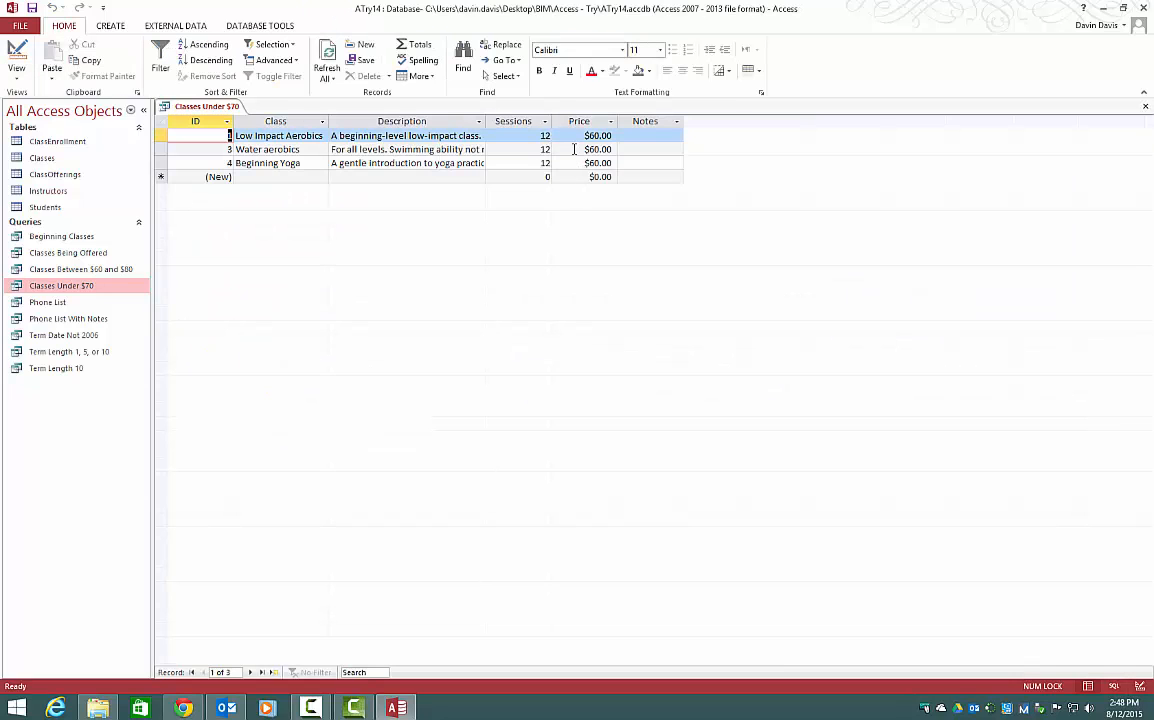
Return to Design View and close the Classes Under $70 query, saving its design changes.
left_click(16, 52)
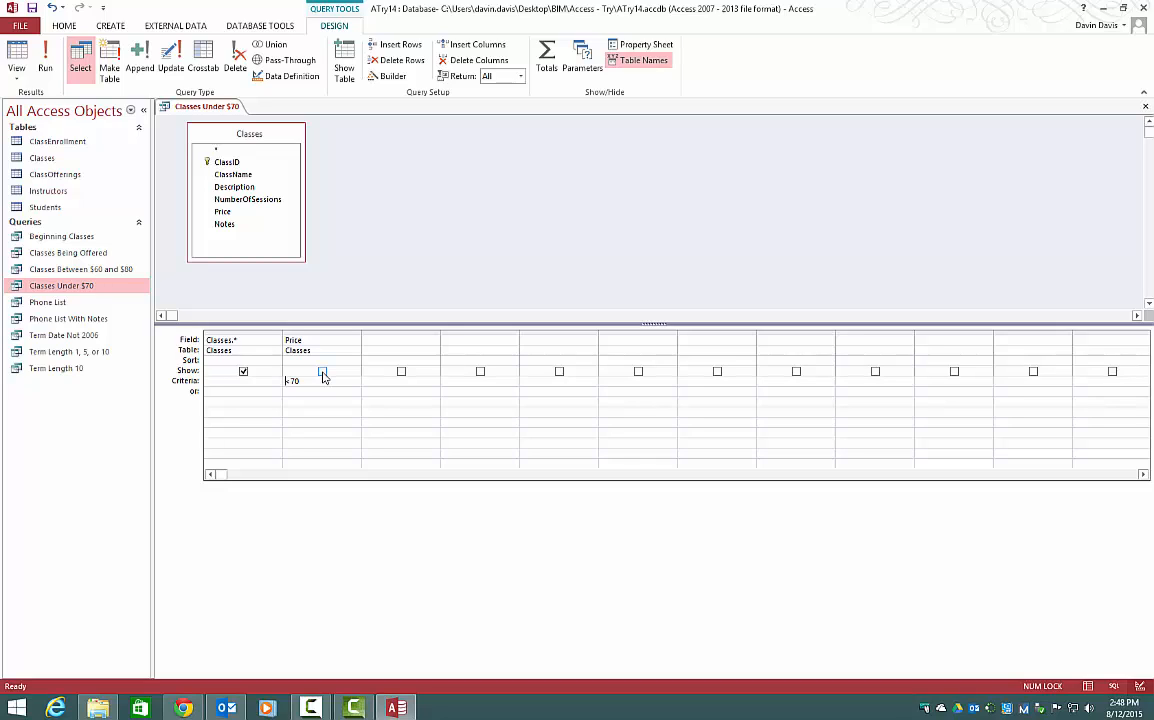
right_click(186, 108)
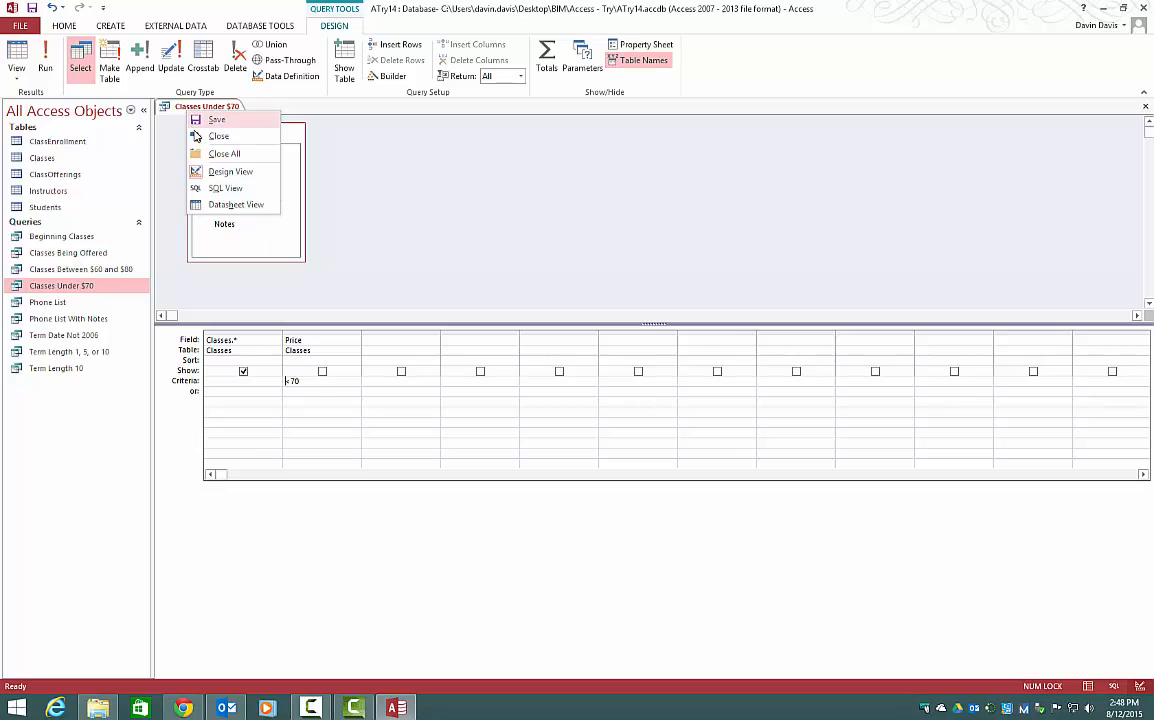
left_click(196, 136)
left_click(530, 395)
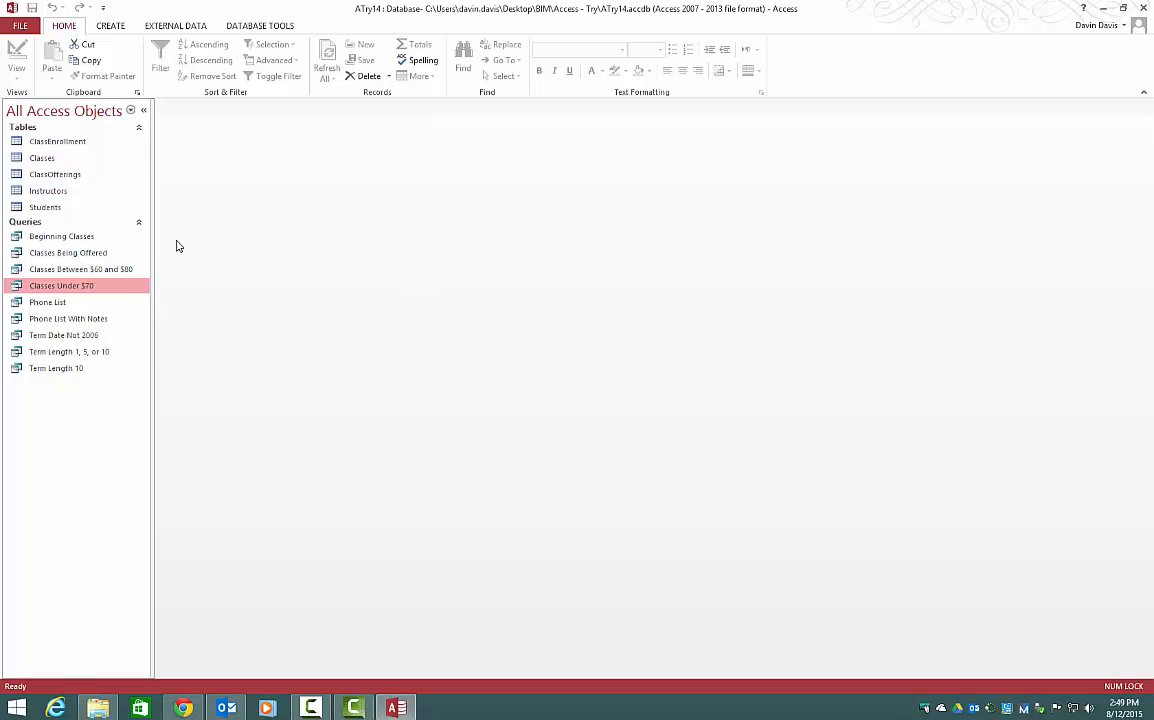
Open the Beginning Classes query in Design View and preview its current results.
right_click(108, 237)
left_click(120, 261)
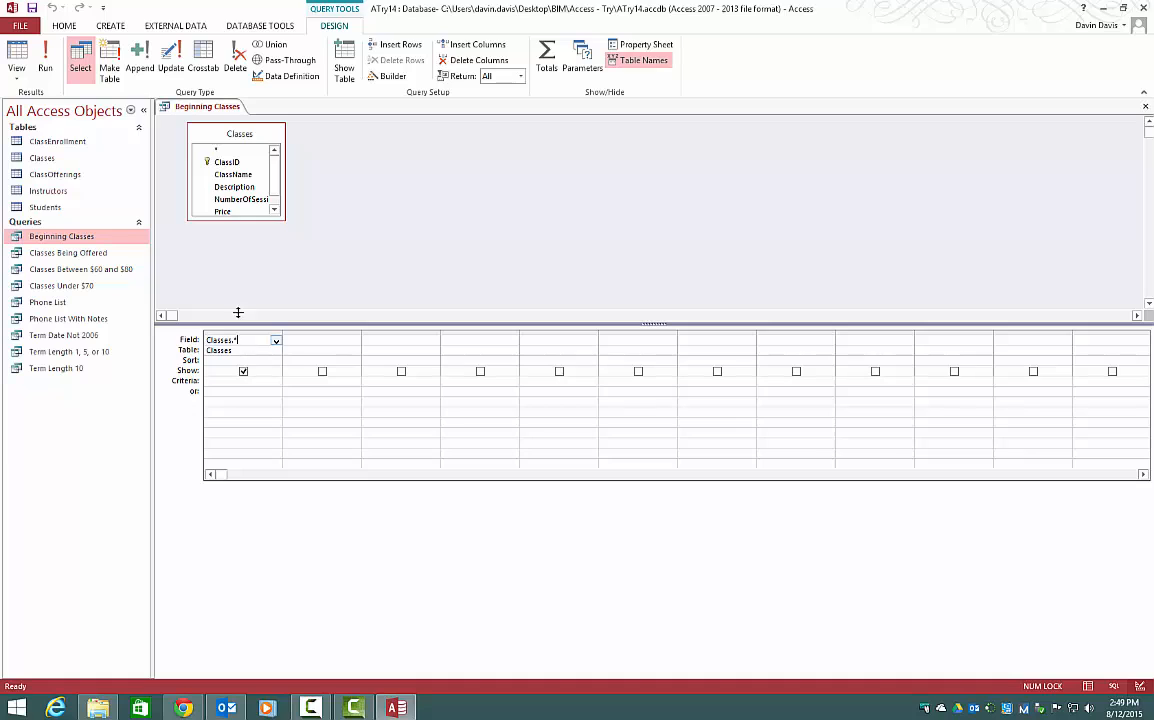
left_click(45, 62)
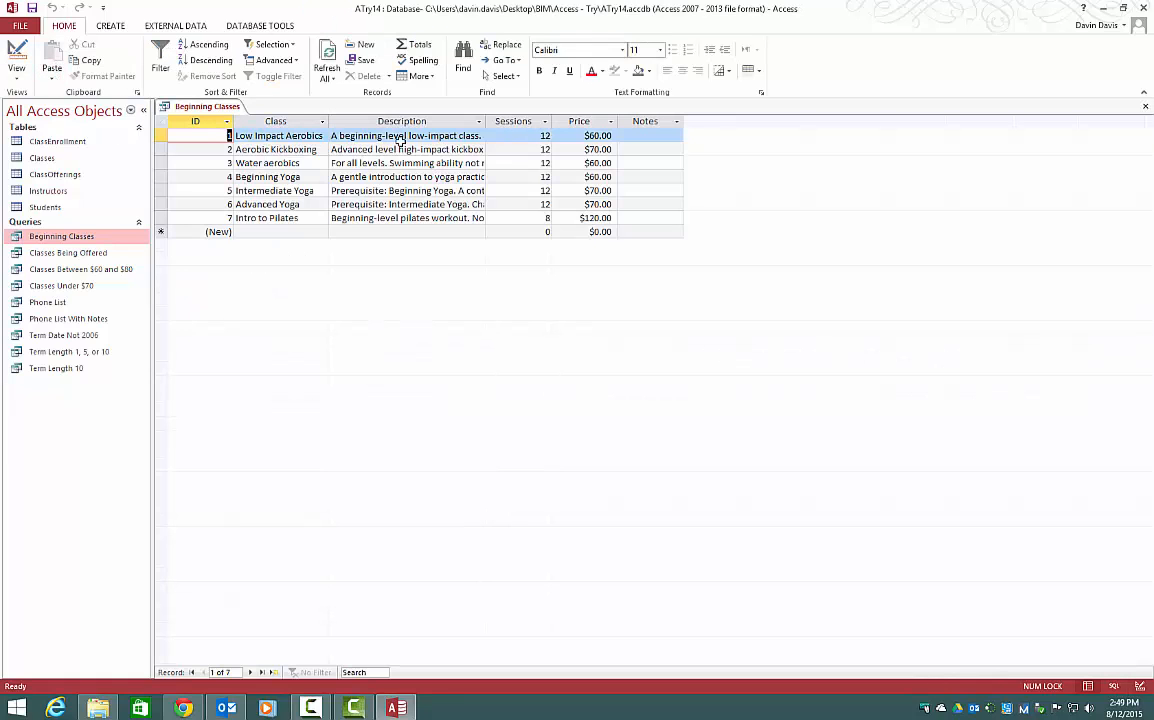
left_click(30, 57)
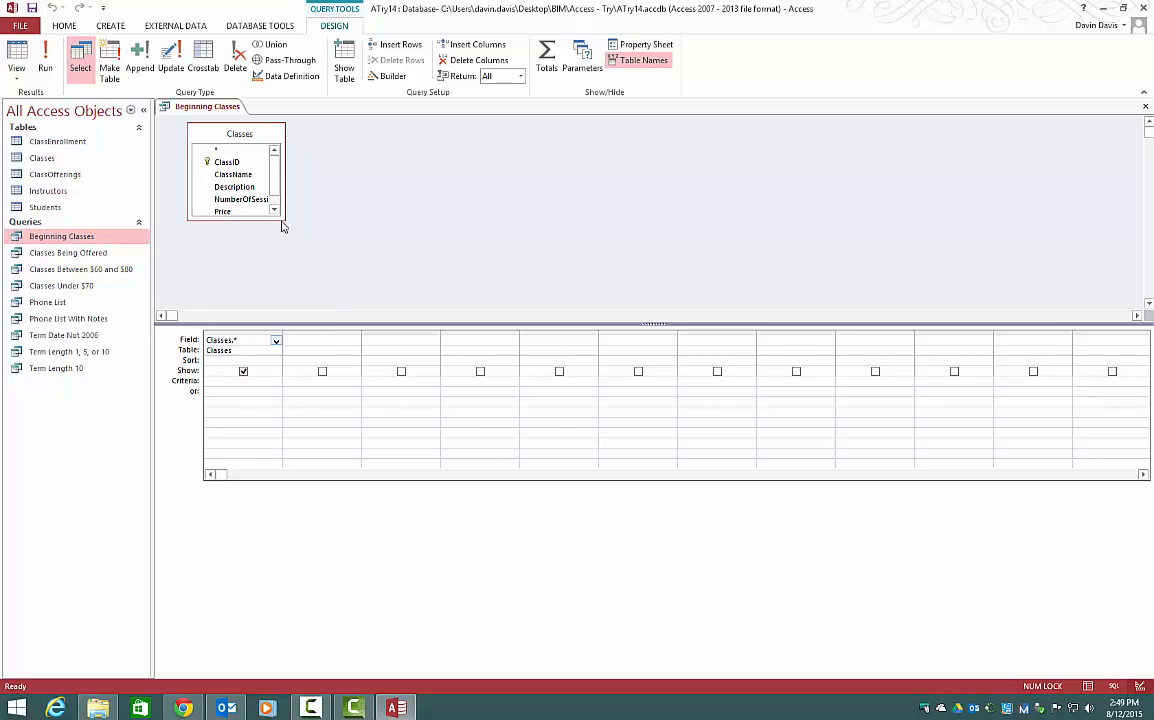
Add a hidden Description field with criterion Like "*Beginning*" to the Beginning Classes query and run it.
left_click_drag(282, 226, 330, 258)
double_click(234, 187)
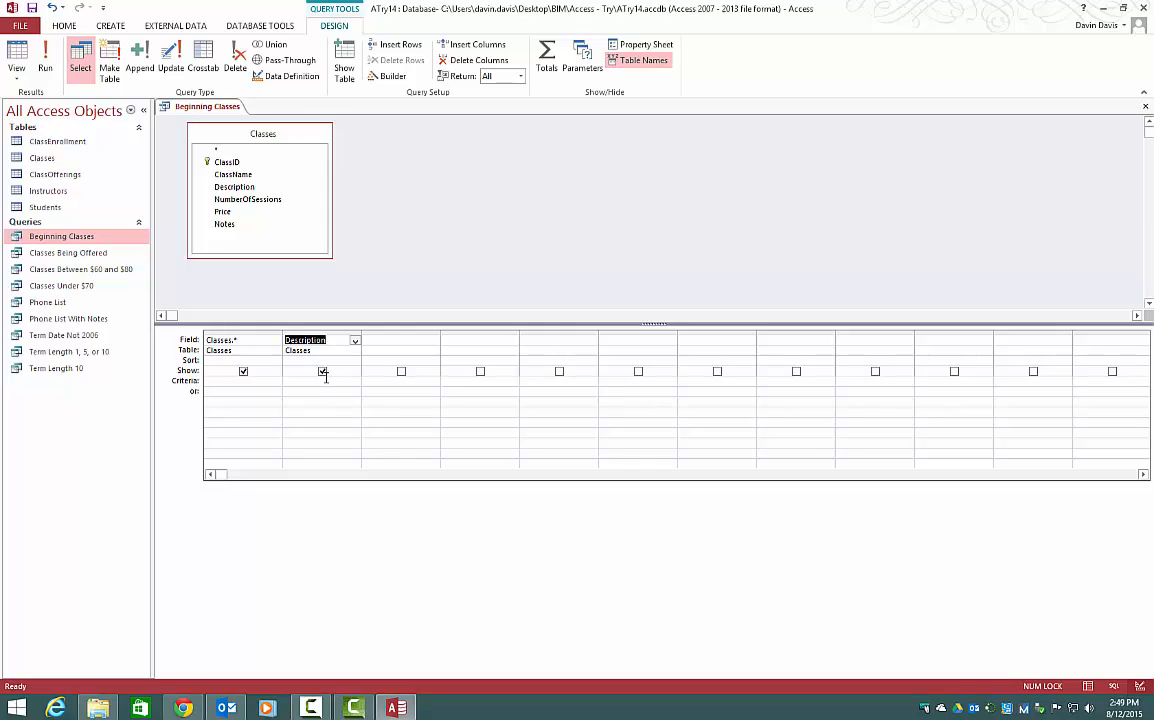
left_click(322, 384)
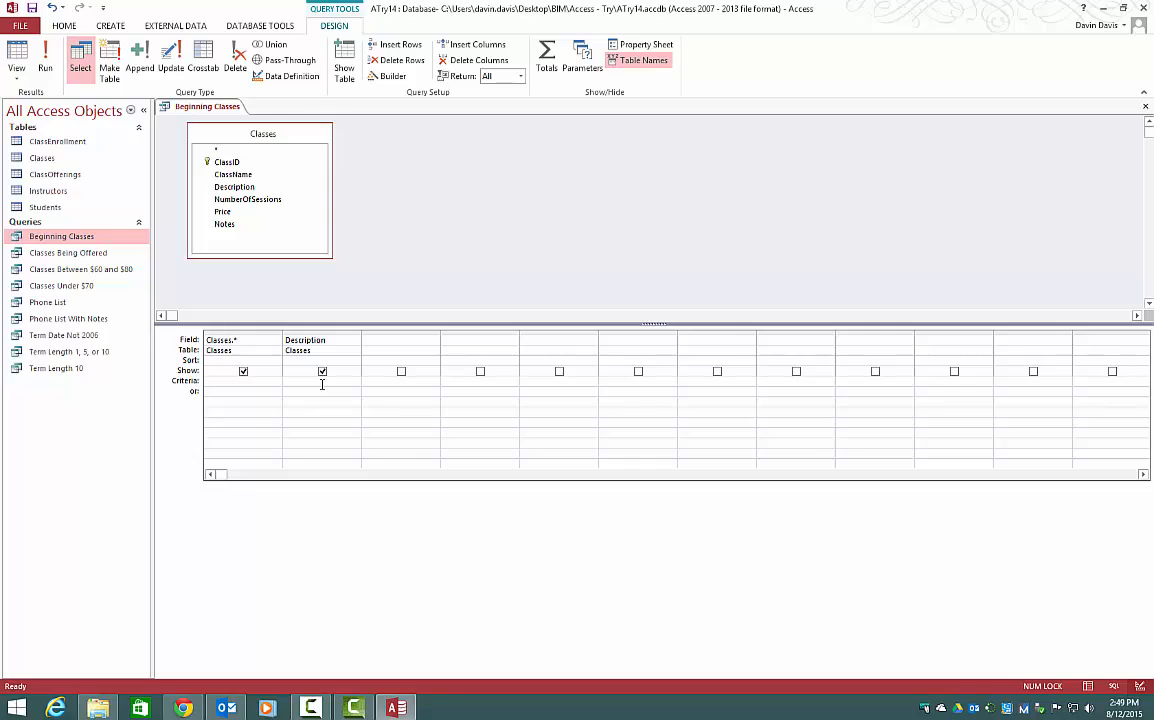
type("Like \"*Beginning*")
left_click(322, 372)
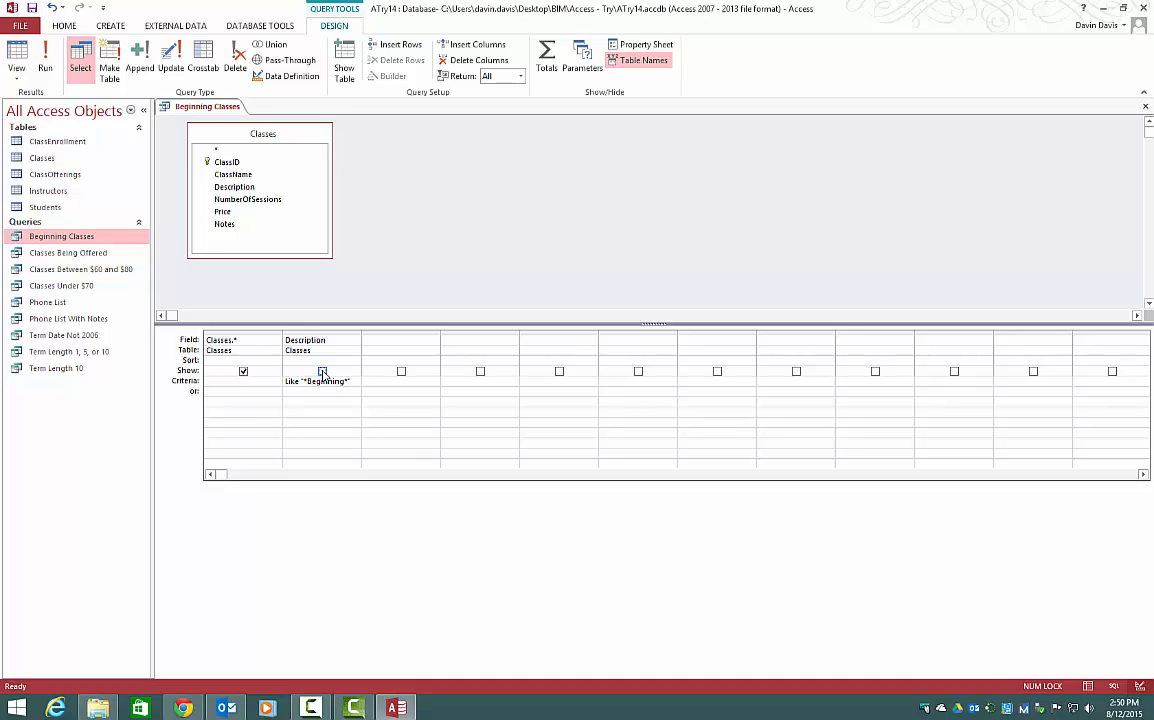
left_click(44, 68)
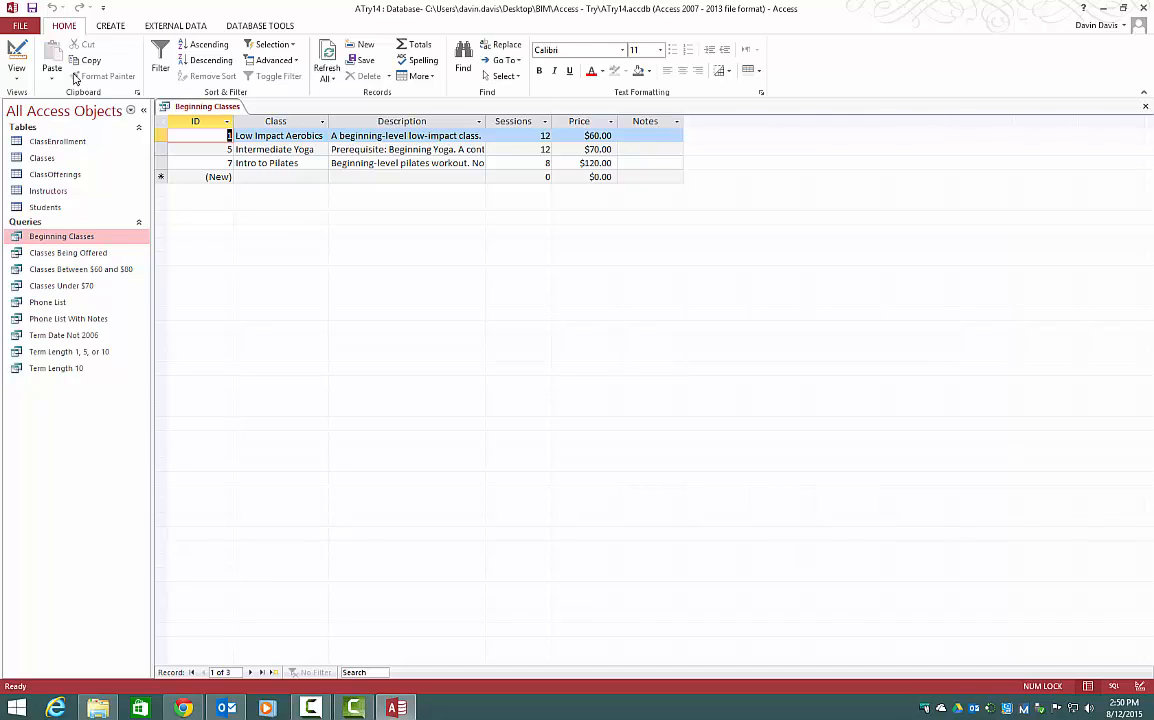
Return to Design View and close the Beginning Classes query, saving its design changes.
left_click(16, 58)
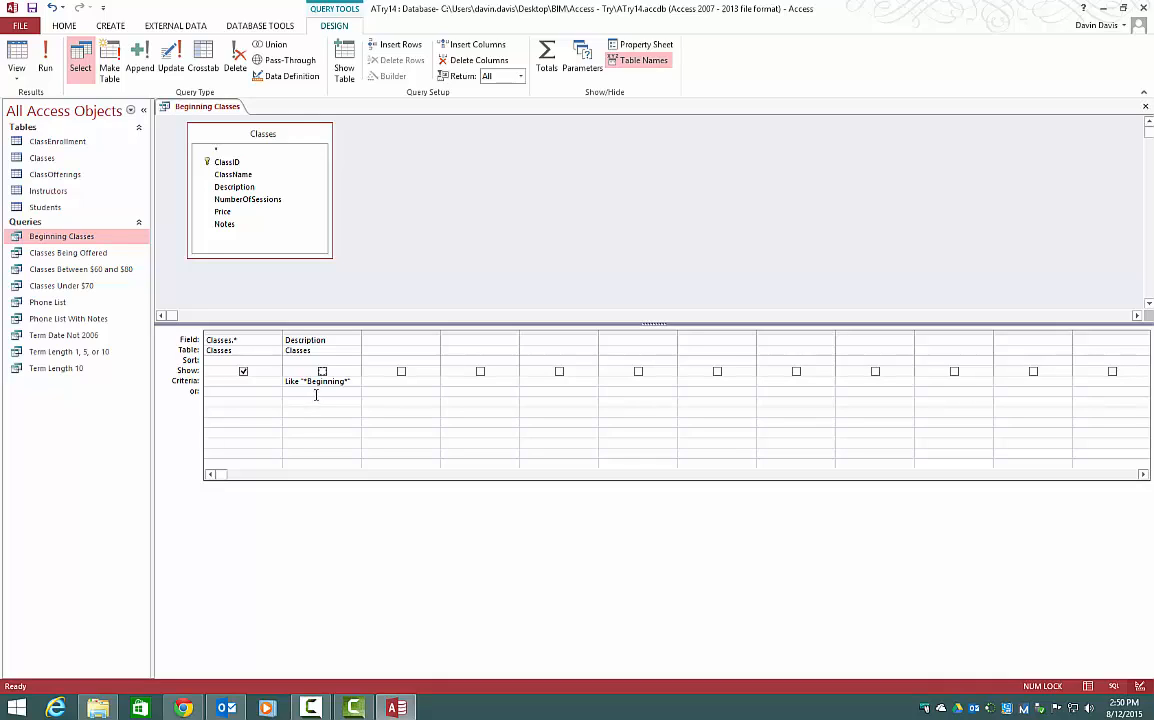
right_click(224, 106)
left_click(256, 130)
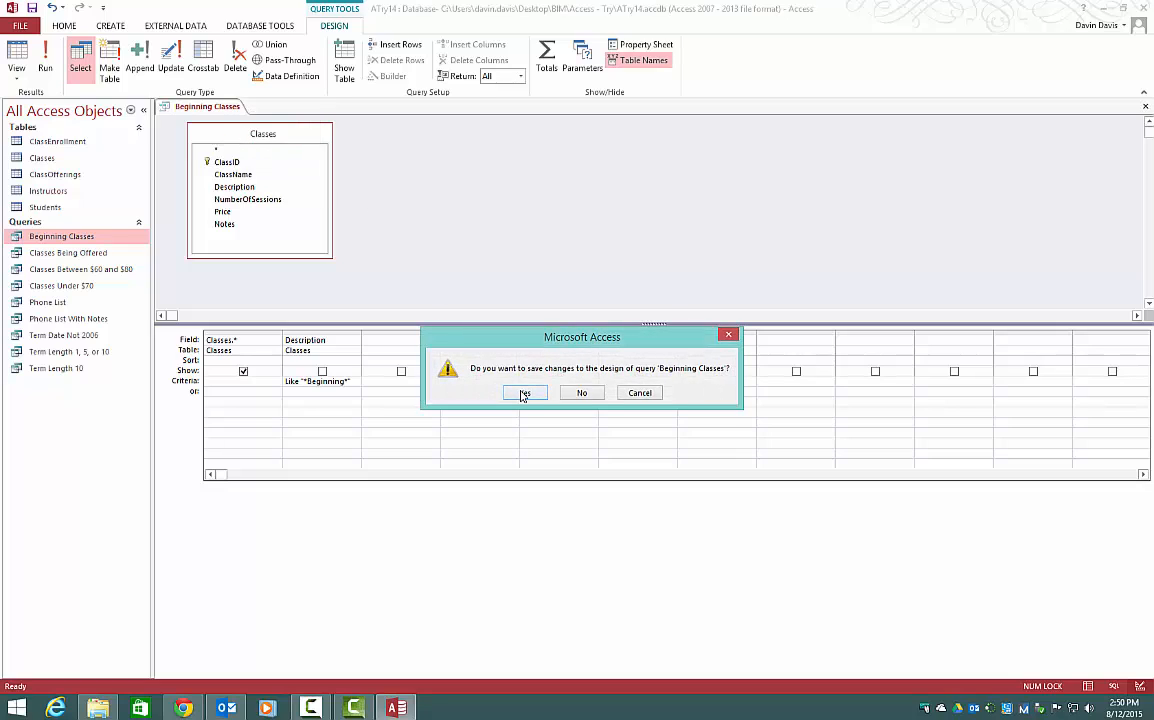
left_click(521, 395)
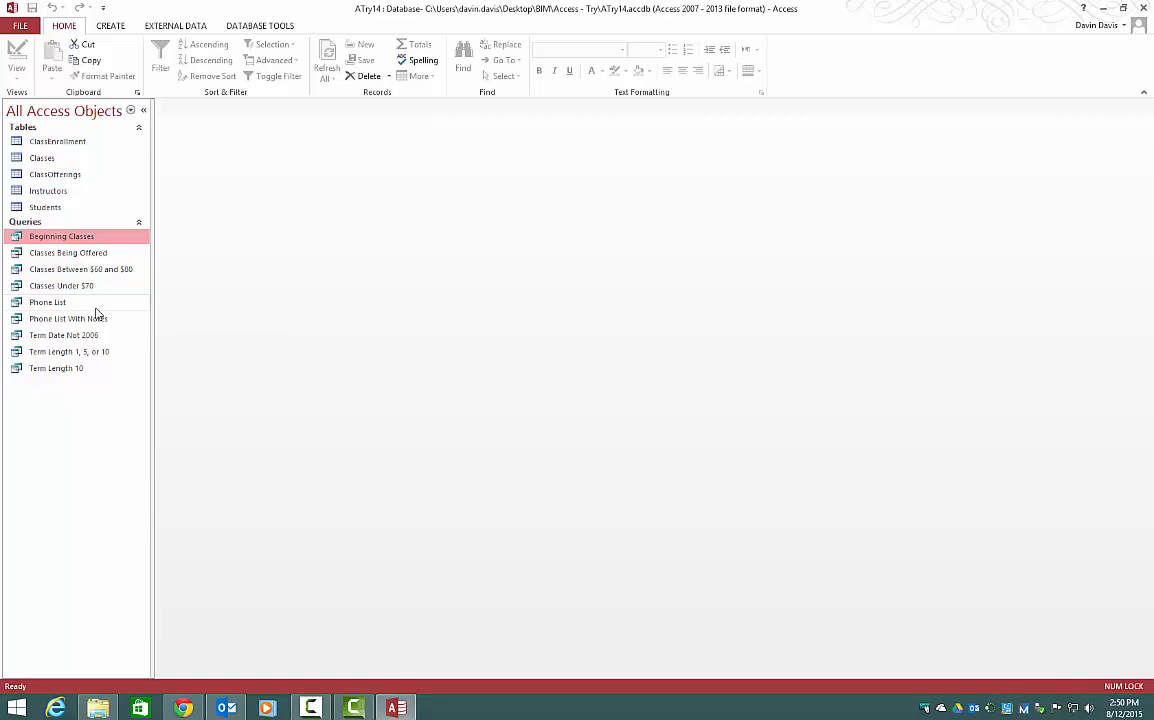
Open the Classes Between $60 and $80 query and switch it to Design View.
right_click(89, 271)
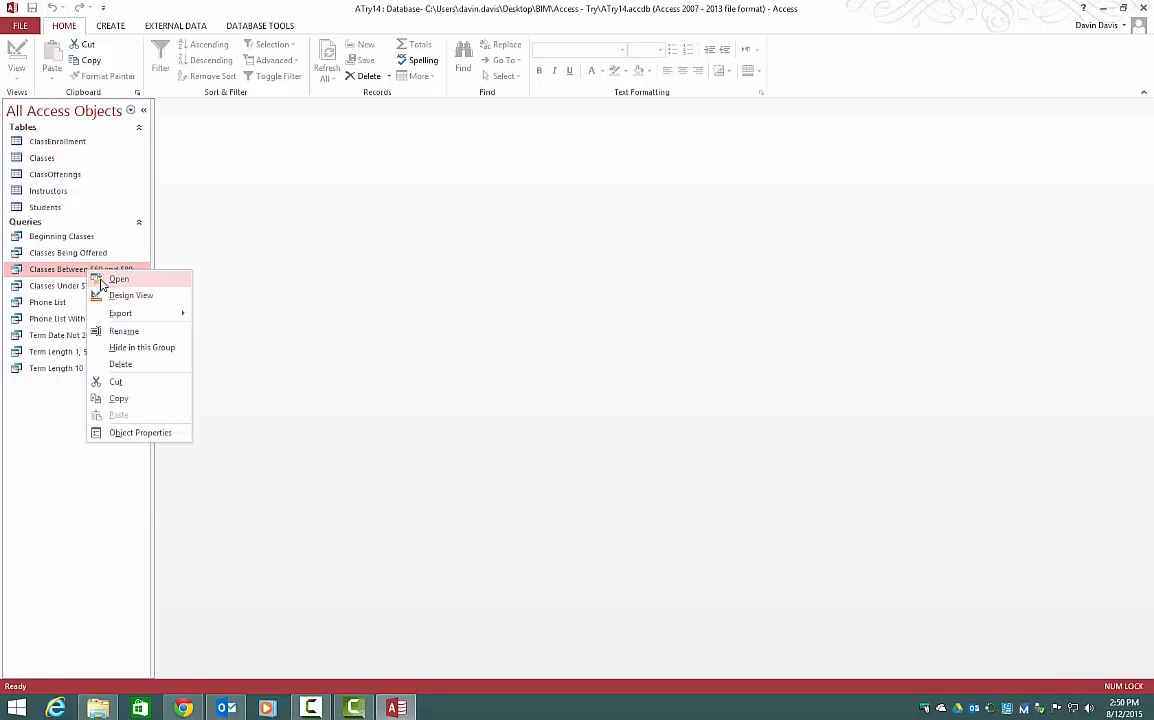
left_click(118, 279)
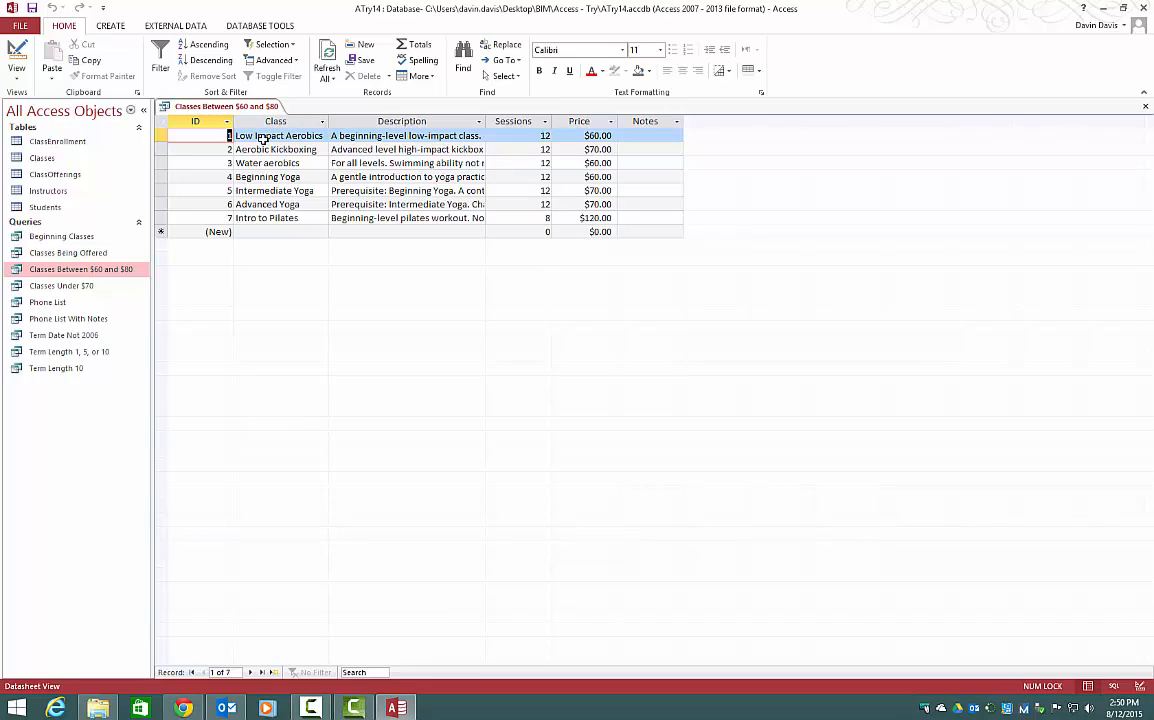
left_click(16, 55)
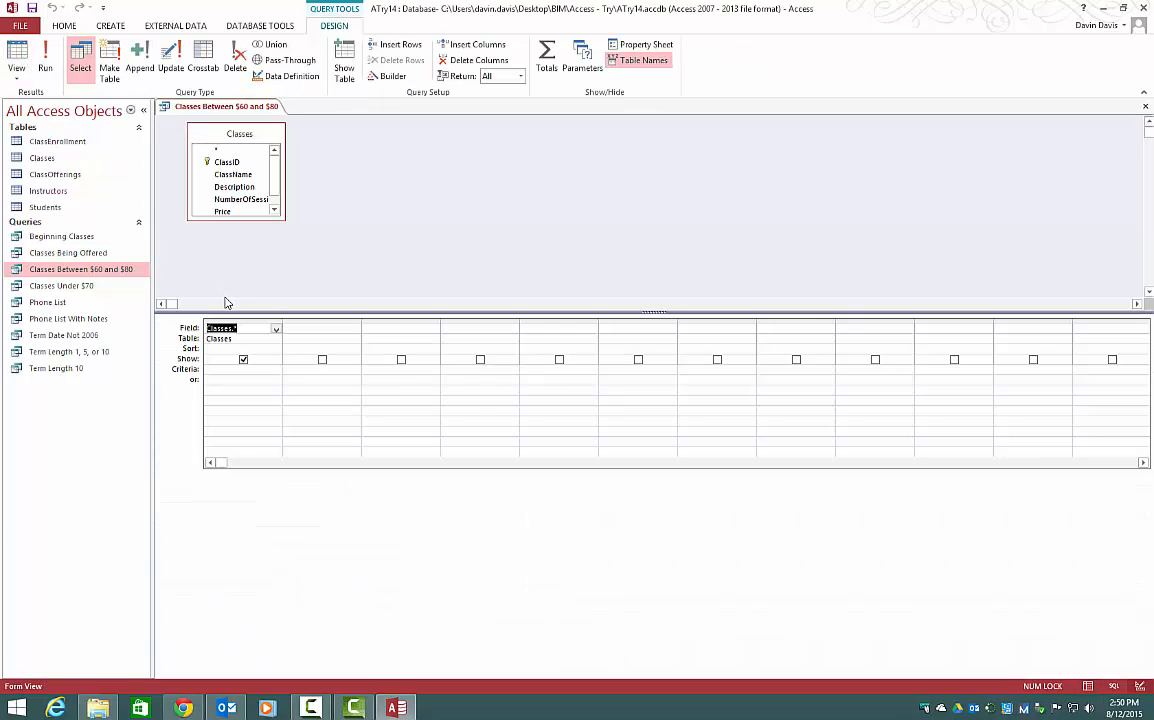
Add a hidden Price field with criterion Between 60 And 80 and run the query.
left_click_drag(242, 221, 245, 258)
double_click(222, 211)
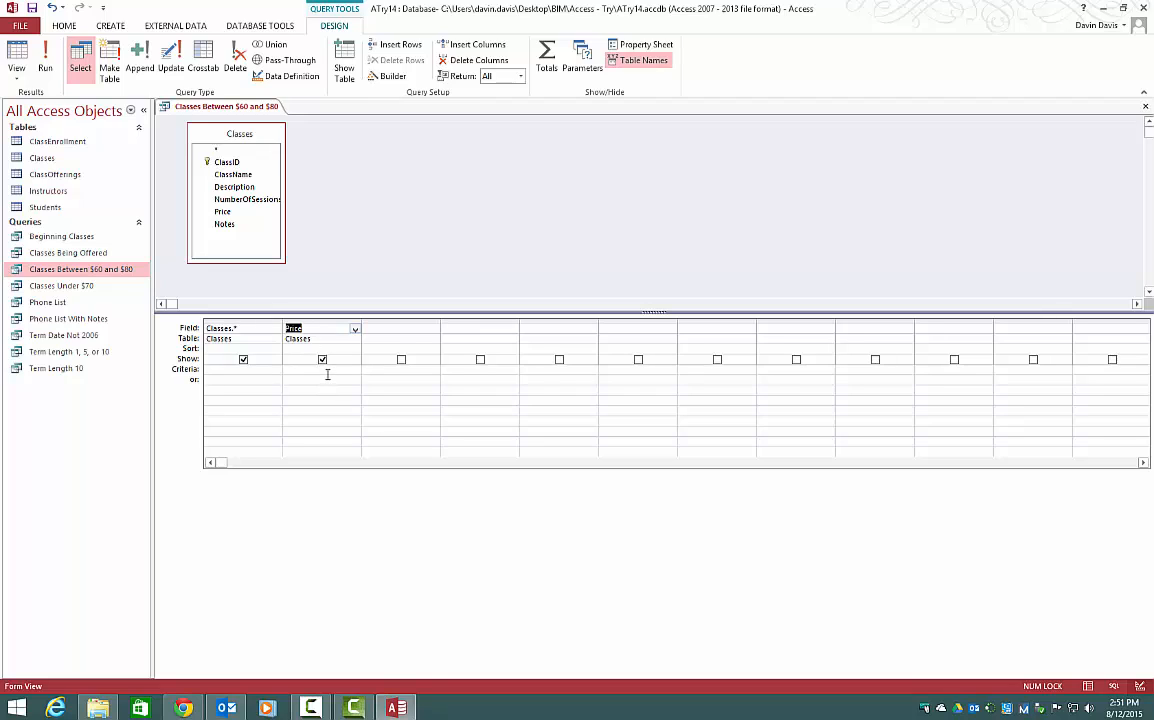
left_click(326, 370)
type("Between")
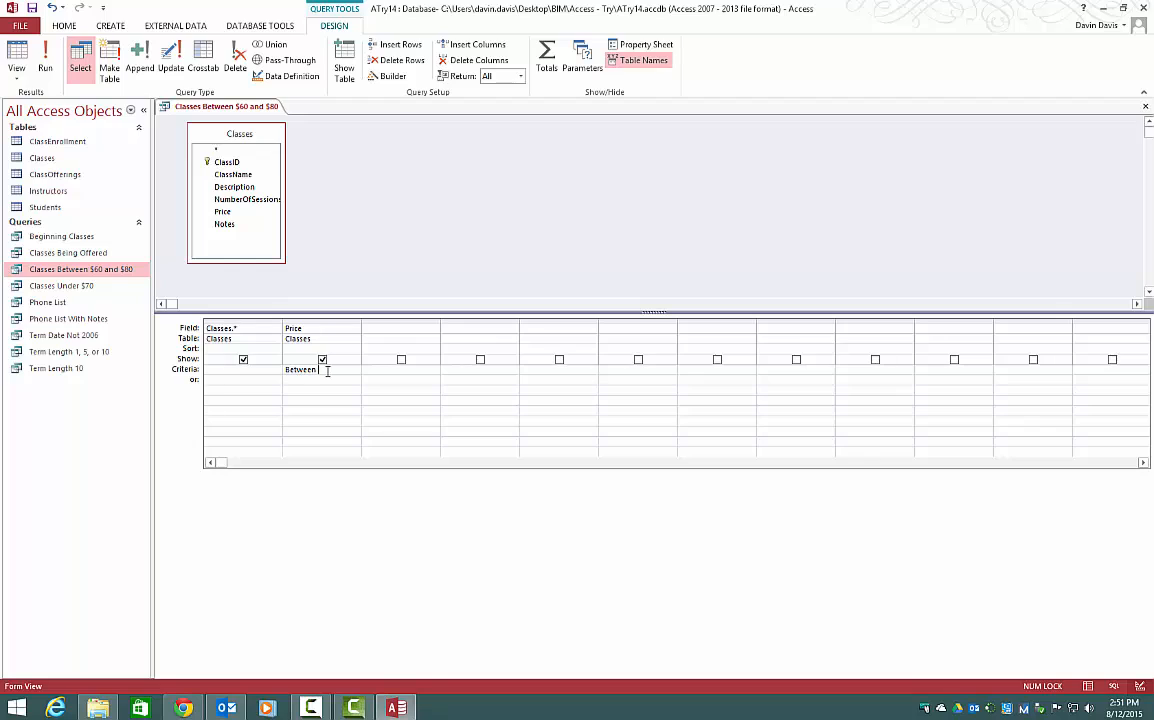
type(" 60 and 80")
left_click(322, 359)
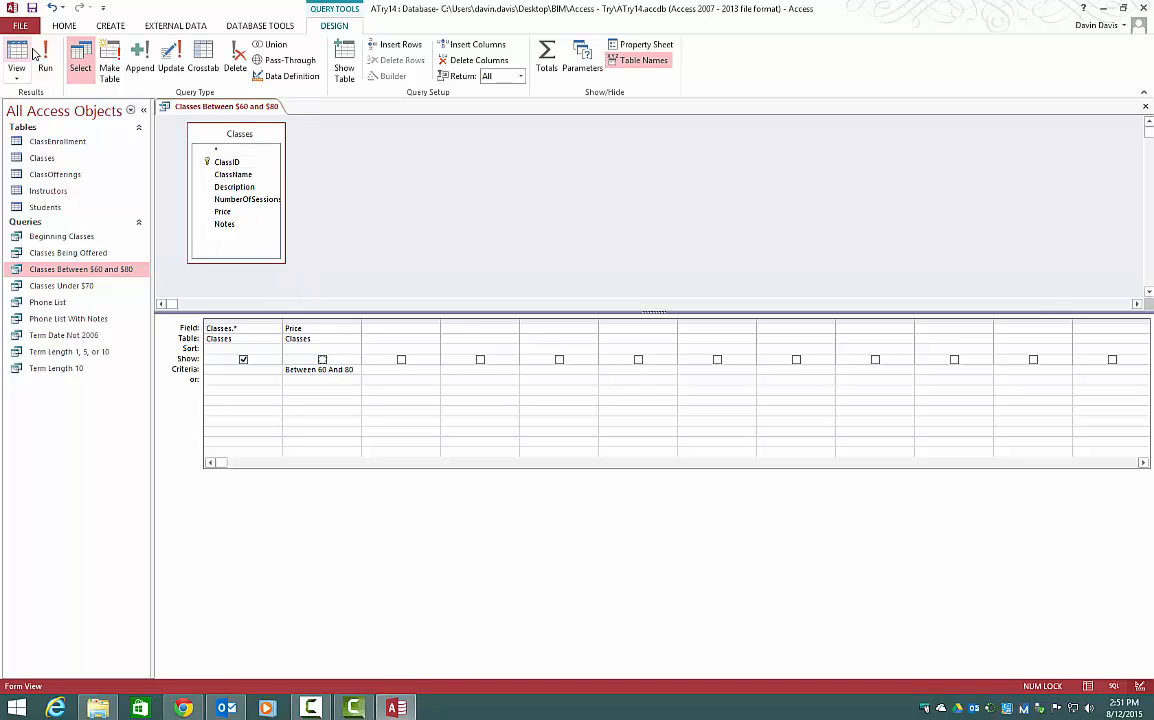
left_click(38, 55)
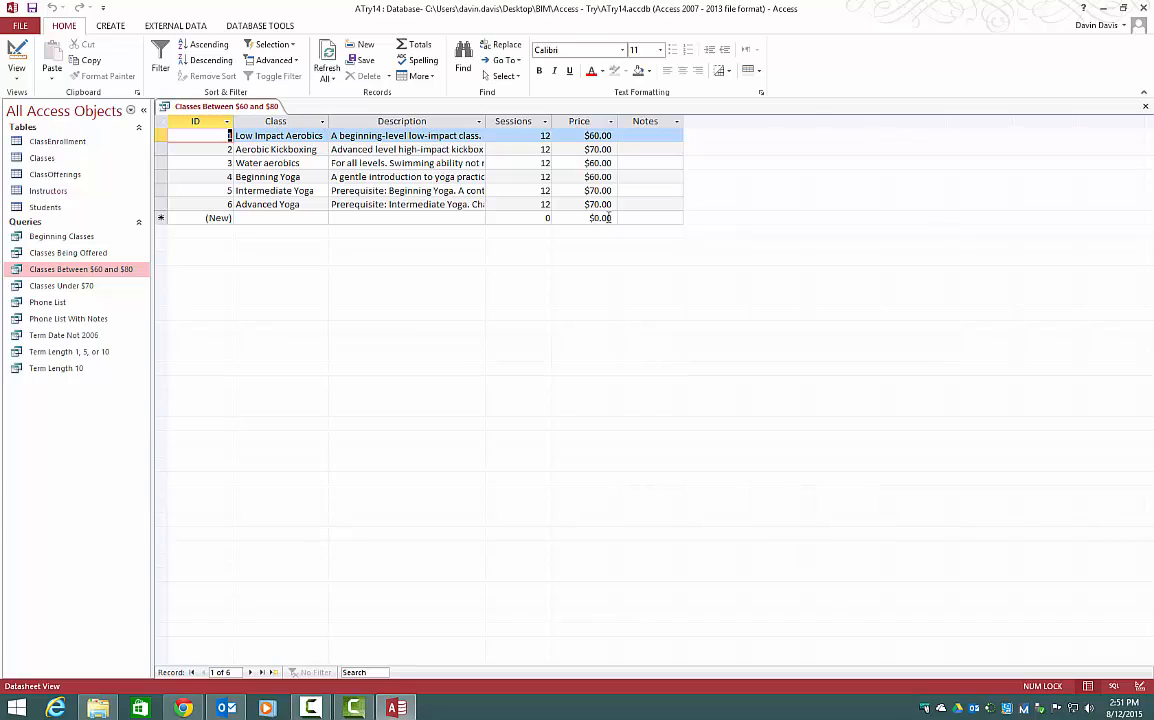
Return to Design View and close the Classes Between $60 and $80 query, saving its design changes.
left_click(16, 55)
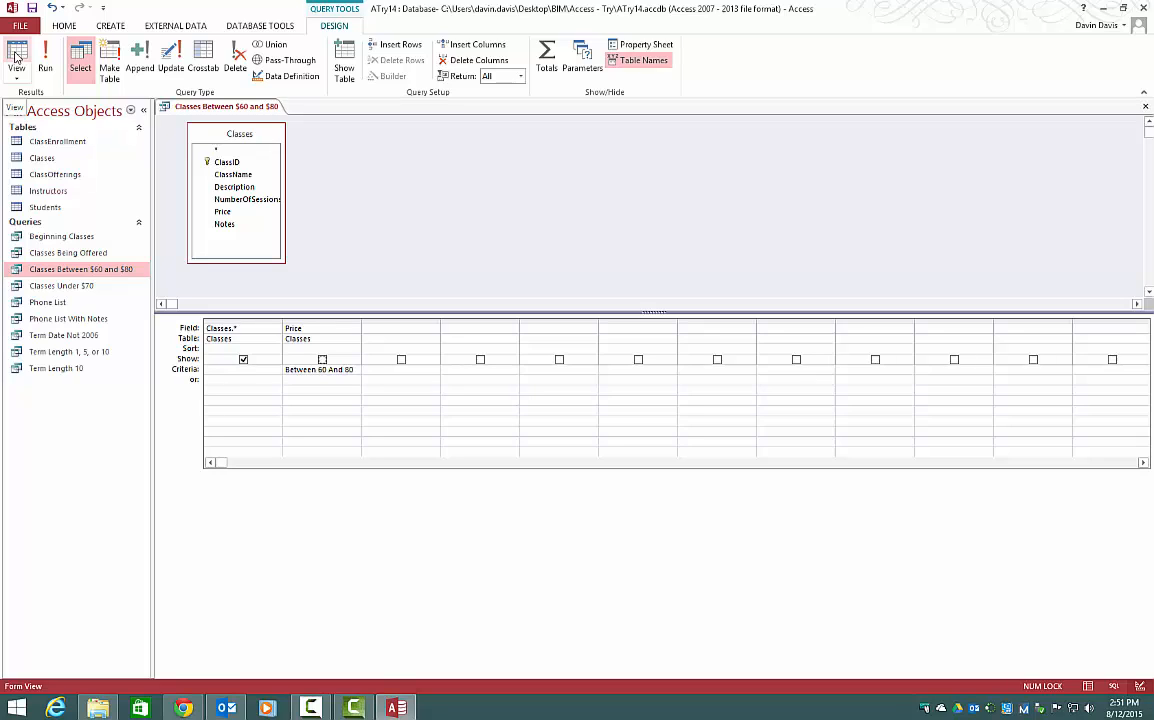
right_click(249, 108)
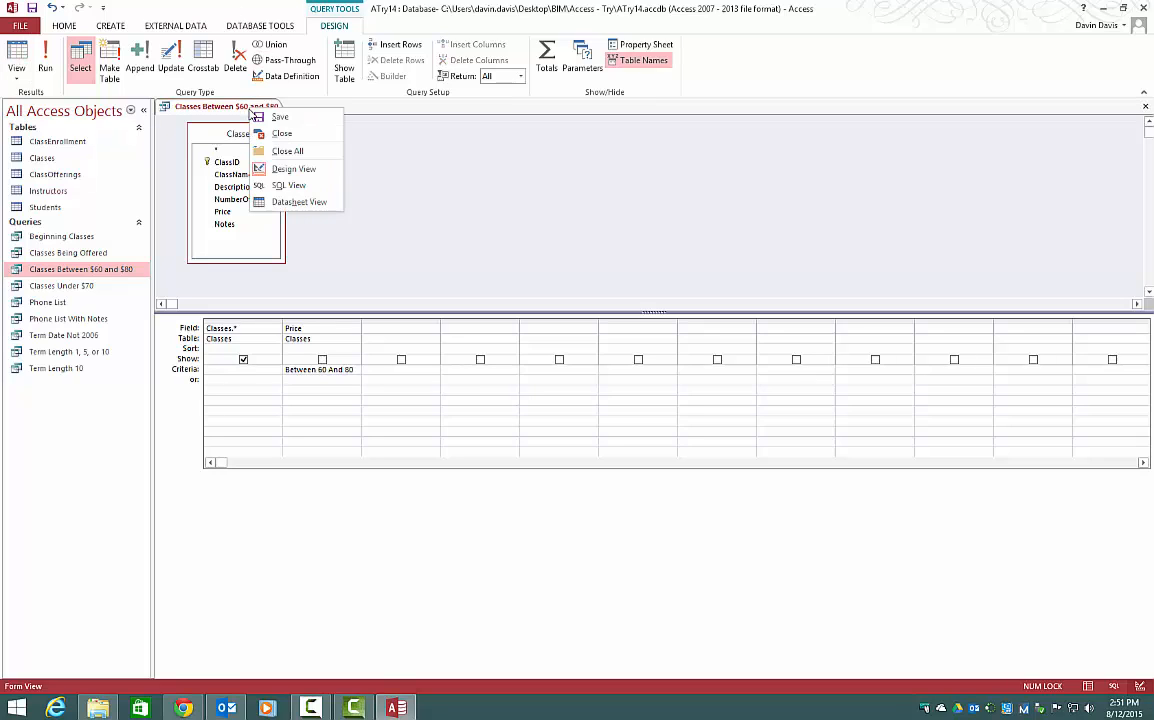
left_click(282, 133)
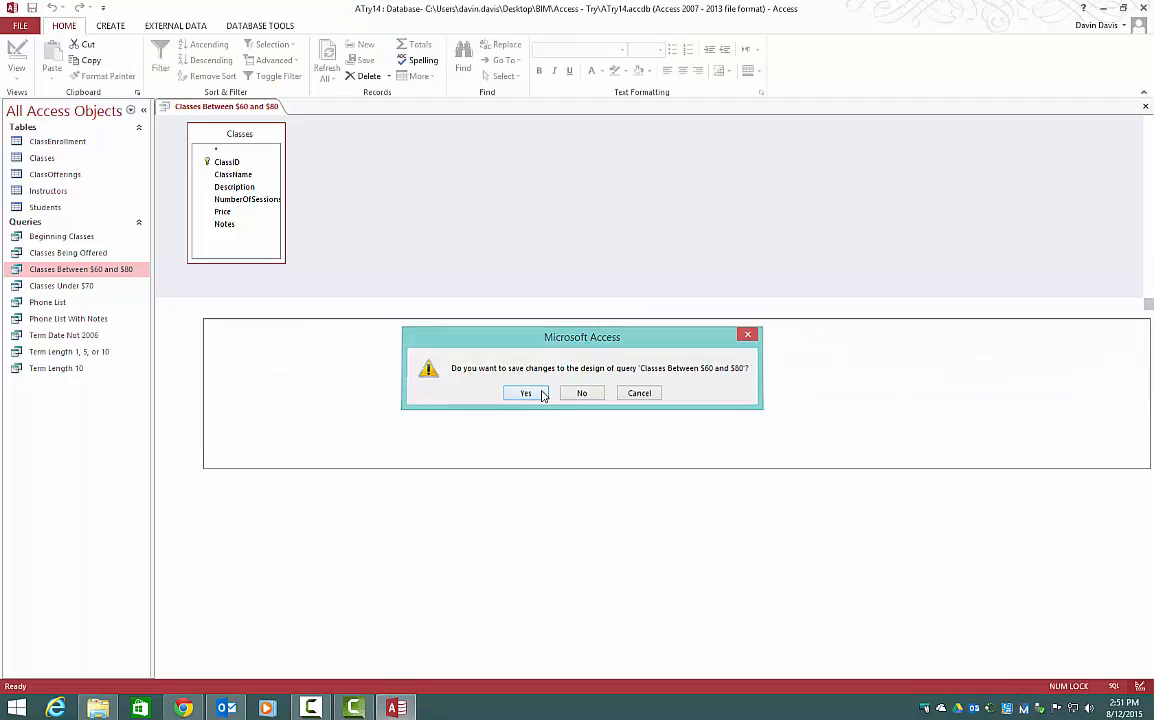
left_click(527, 393)
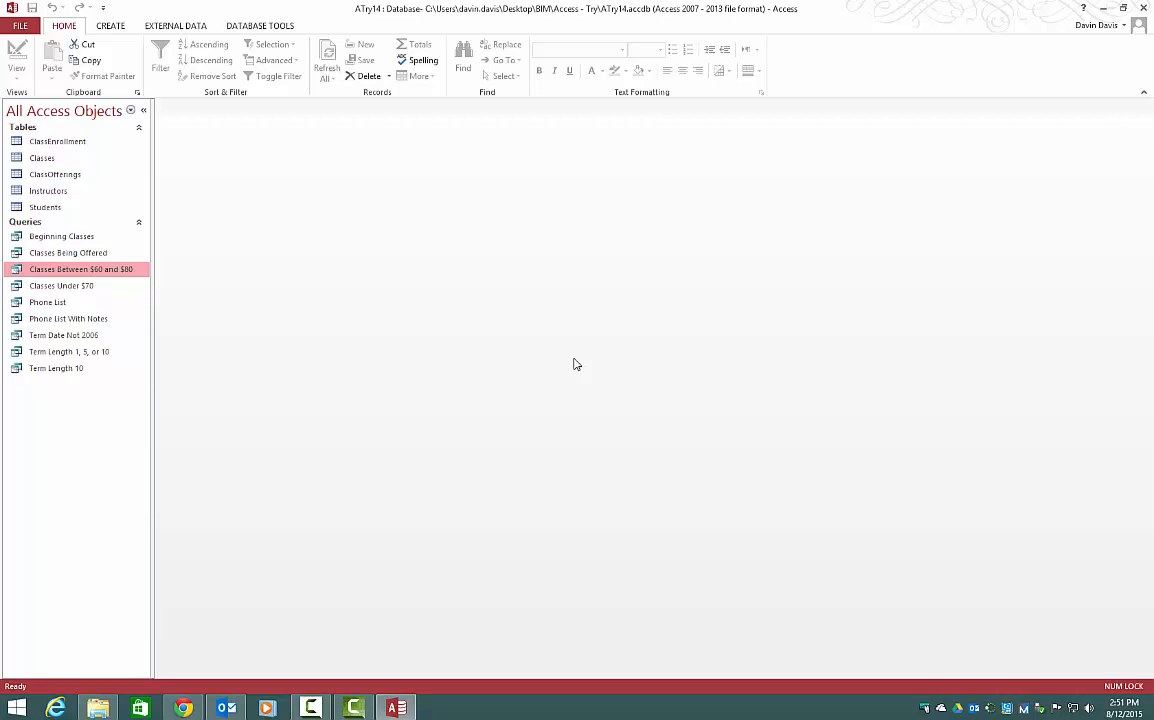
Open the Term Length 1, 5, or 10 query in Design View and run it.
right_click(86, 351)
left_click(108, 376)
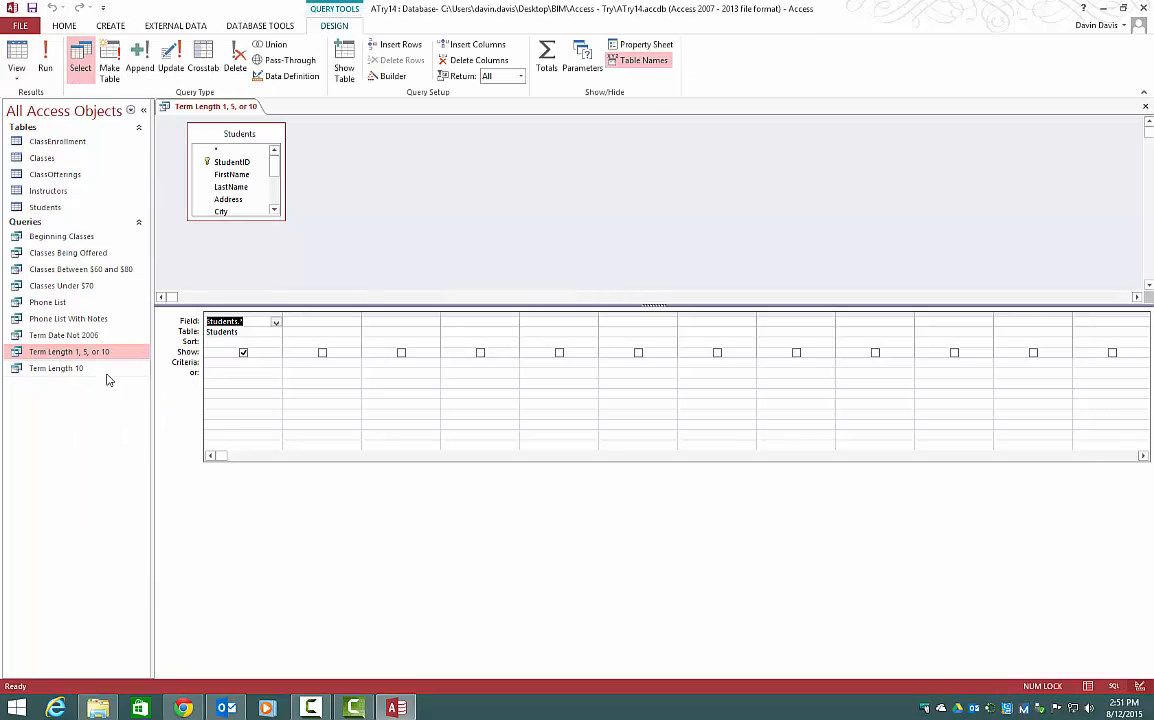
left_click(45, 60)
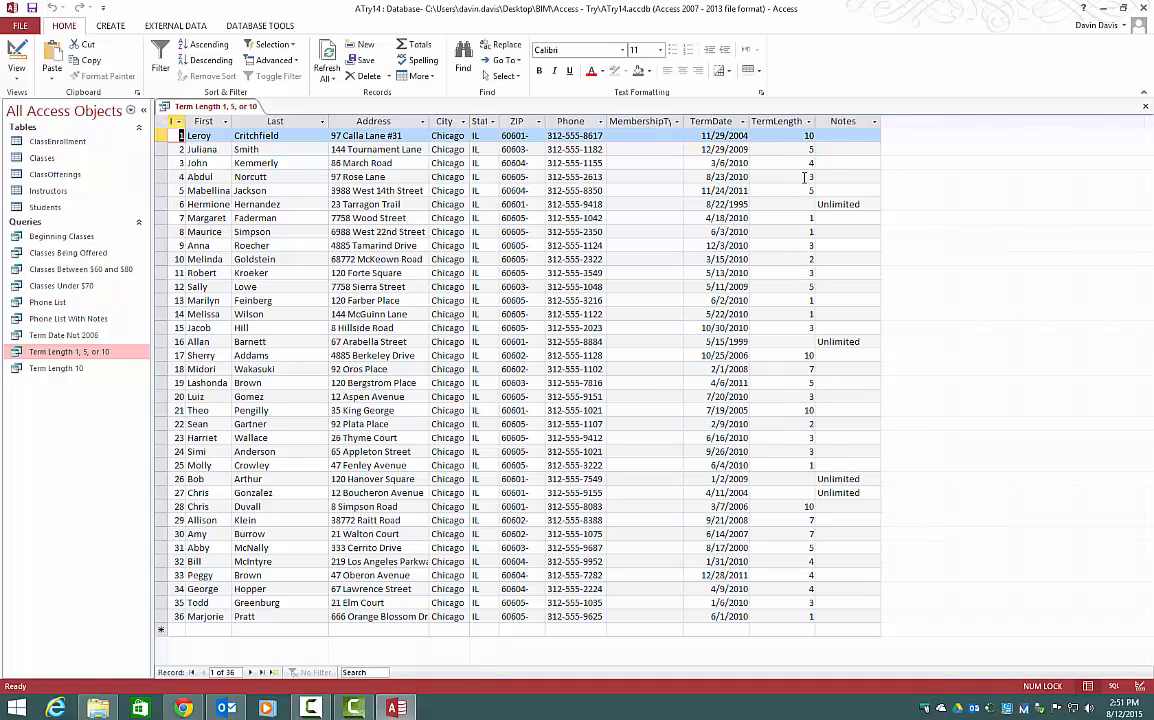
Switch the Term Length 1, 5, or 10 query to Design View, add a hidden TermLength field with criterion In (1,5,10), and run it.
right_click(218, 110)
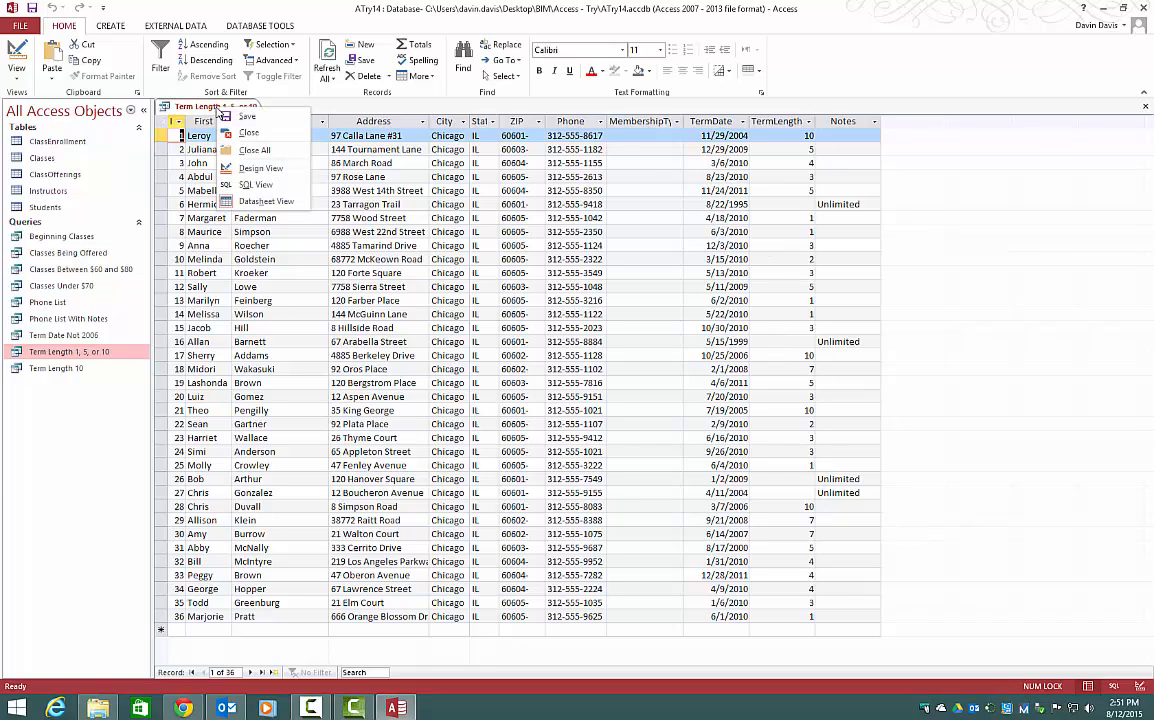
left_click(258, 168)
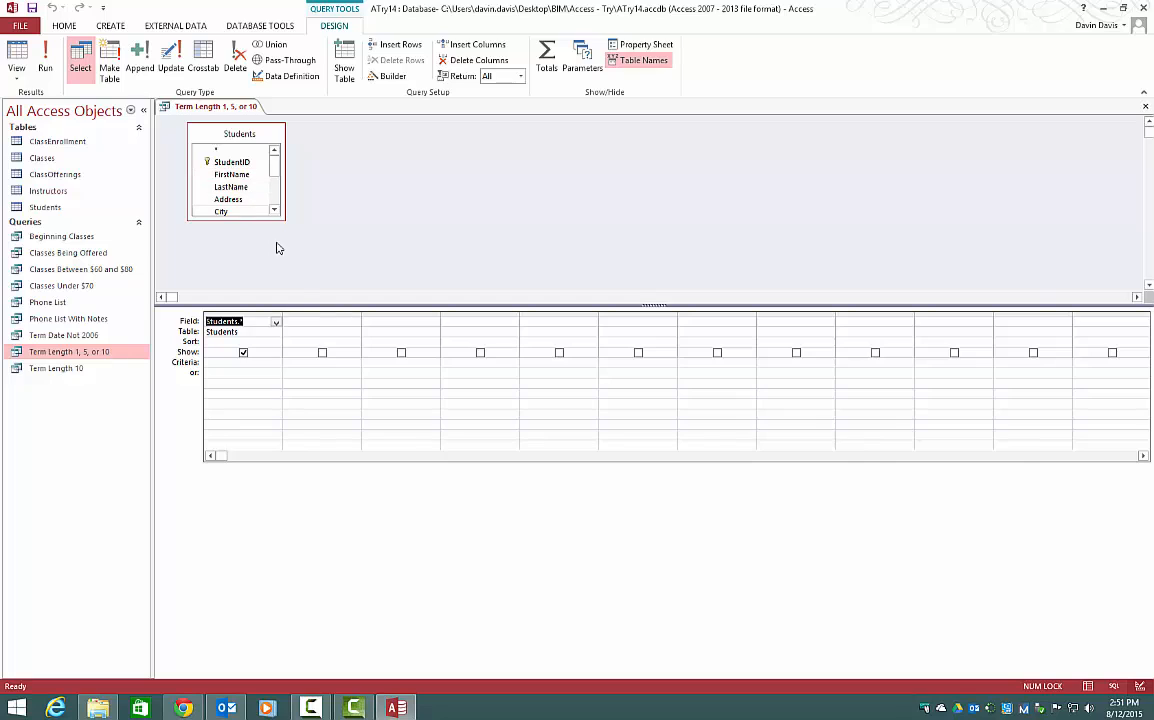
left_click_drag(284, 219, 328, 331)
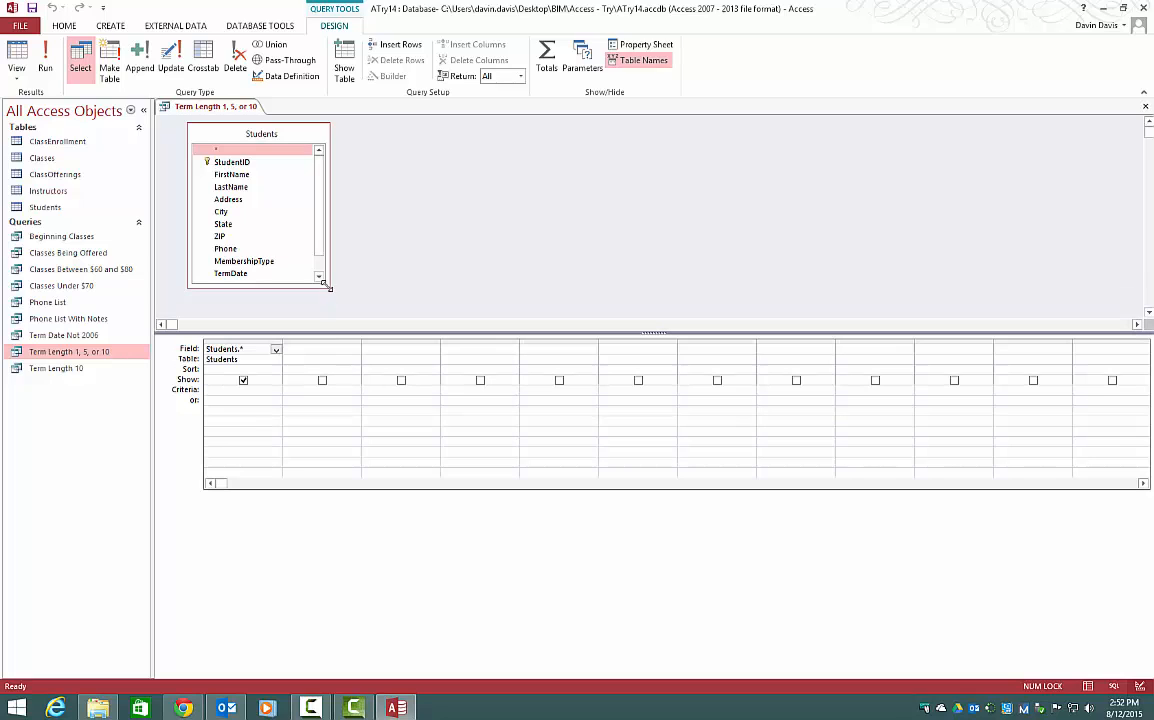
left_click_drag(287, 288, 287, 312)
double_click(235, 286)
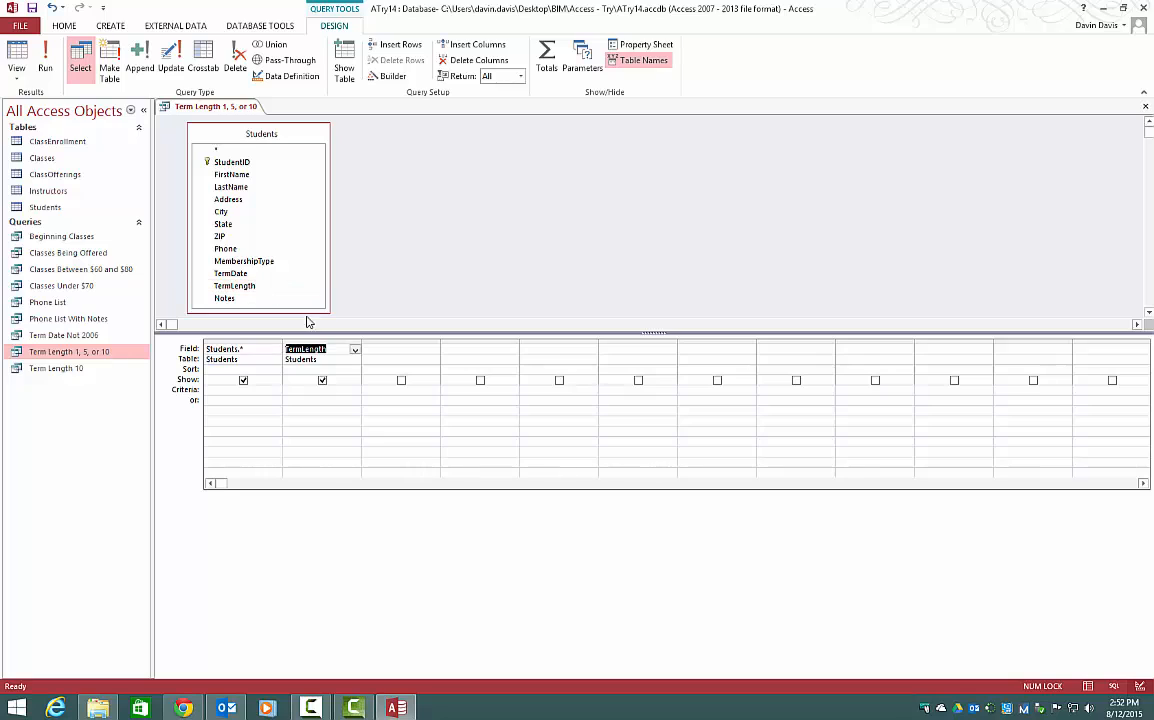
left_click(322, 380)
left_click(321, 389)
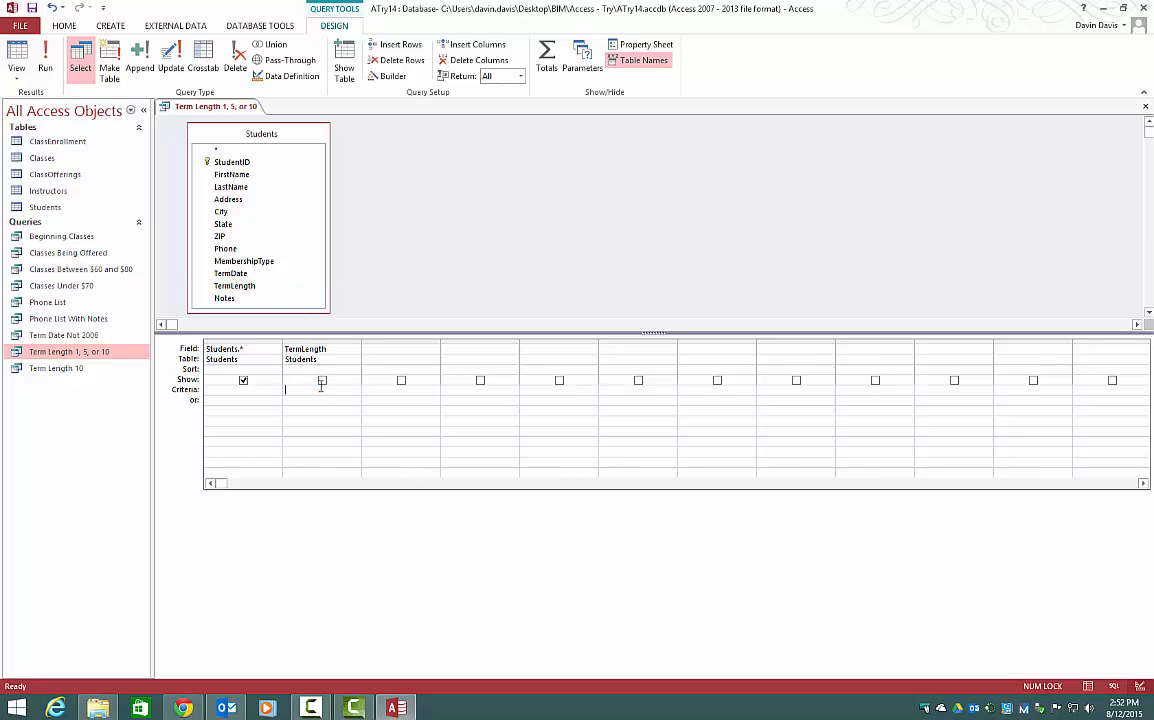
type("In (1,5,10")
left_click(45, 60)
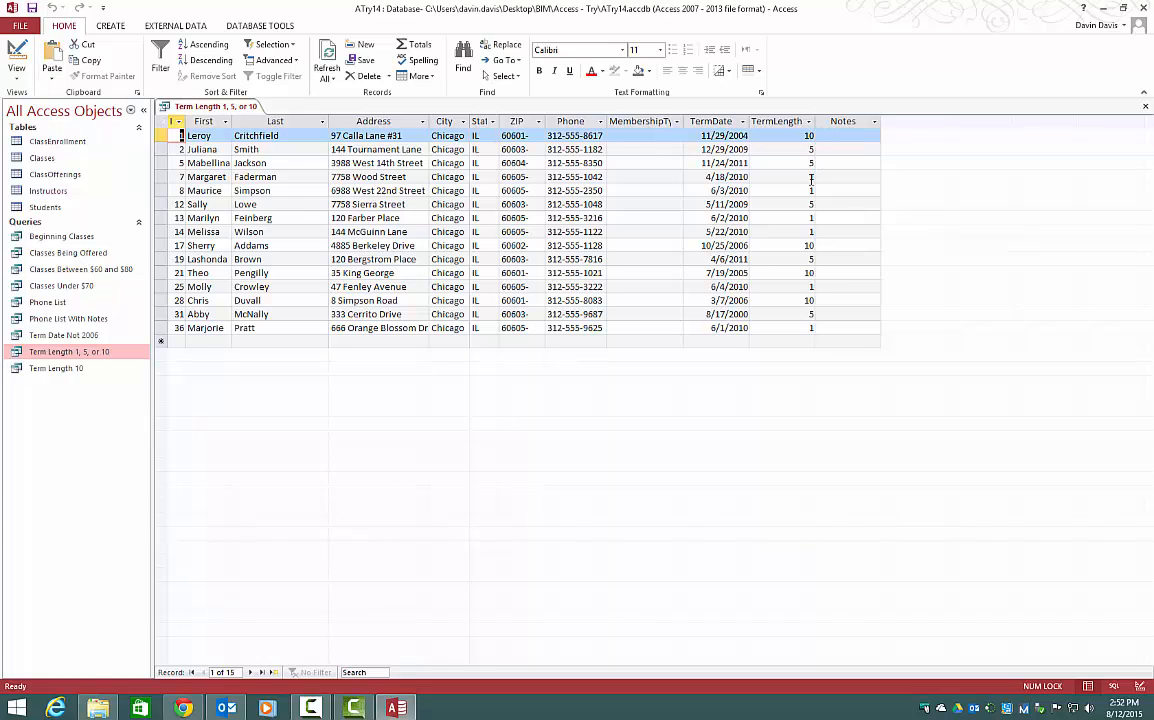
Make the TermLength field visible, run the query, and return to Design View.
left_click(16, 58)
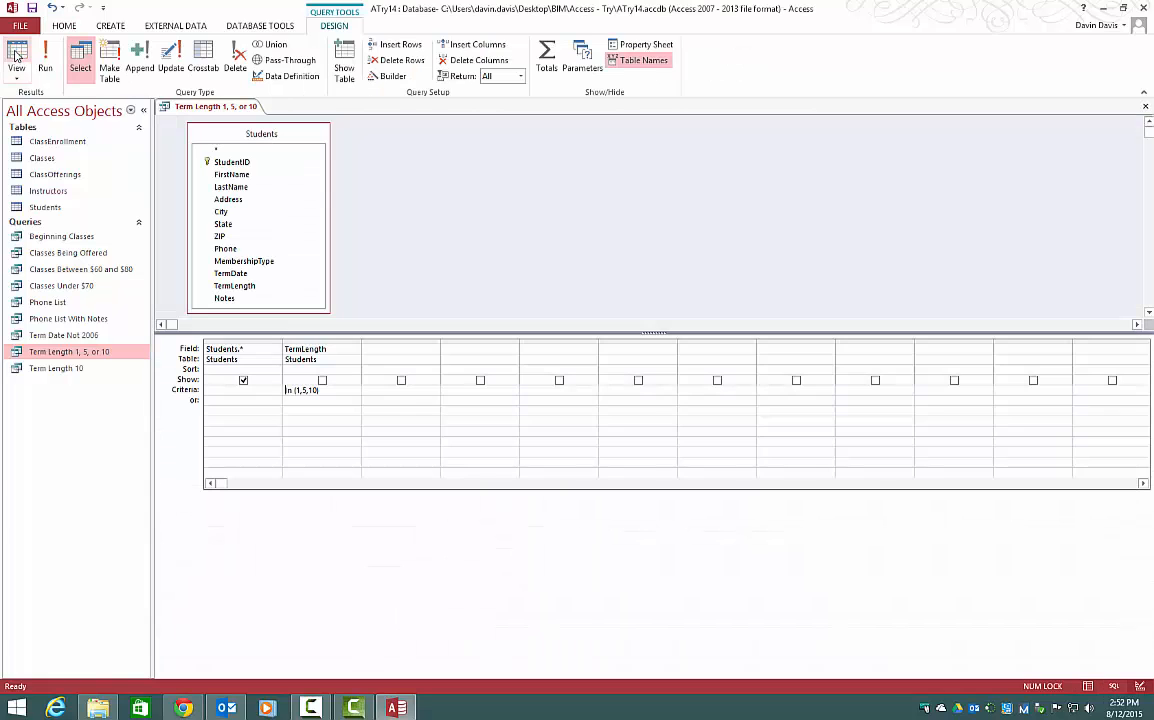
left_click(322, 381)
left_click(45, 60)
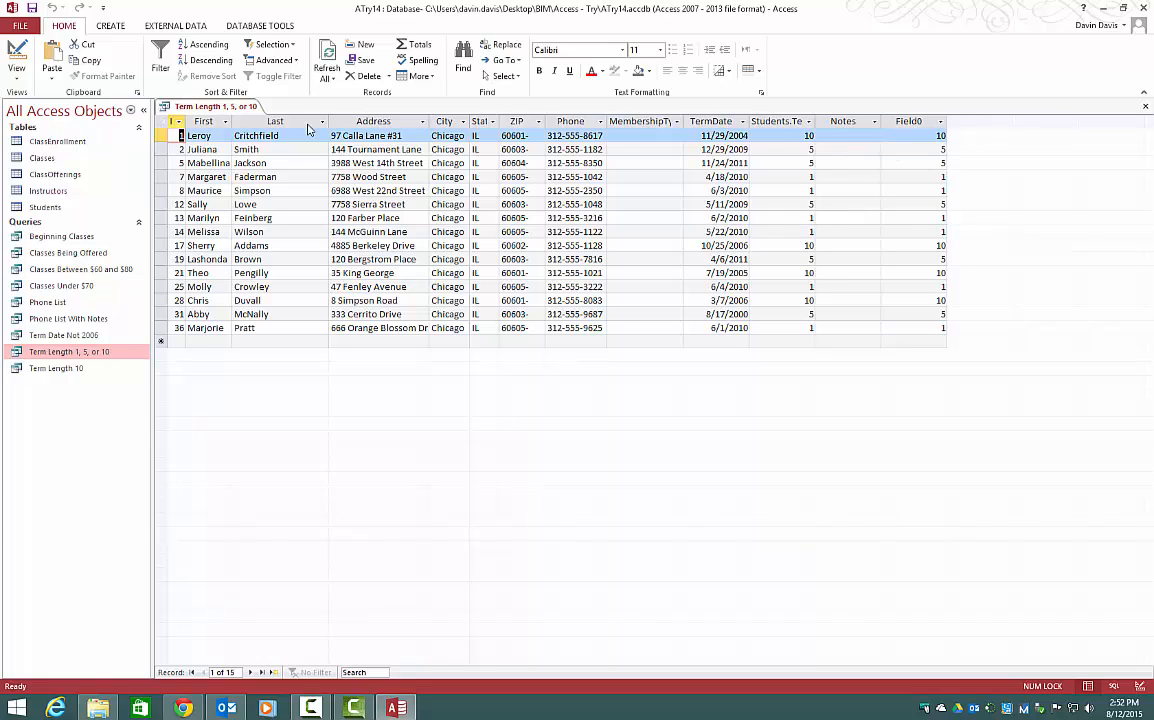
left_click(21, 57)
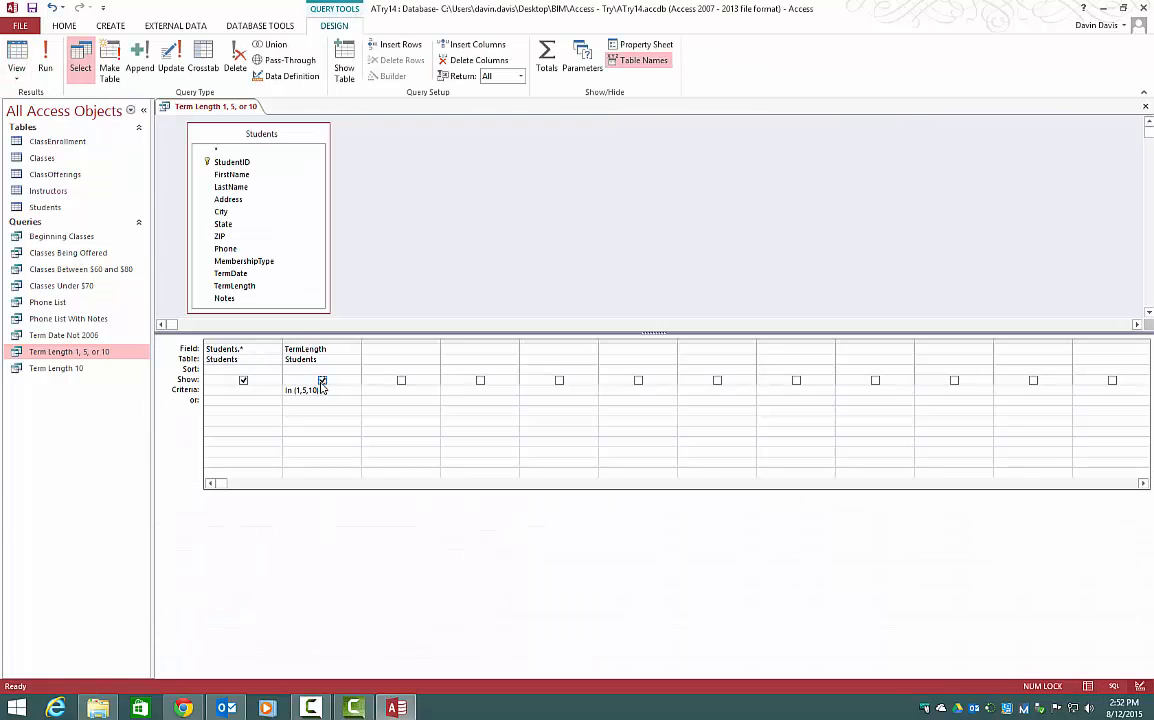
Close the Term Length 1, 5, or 10 query, saving its design changes.
left_click(262, 349)
right_click(208, 109)
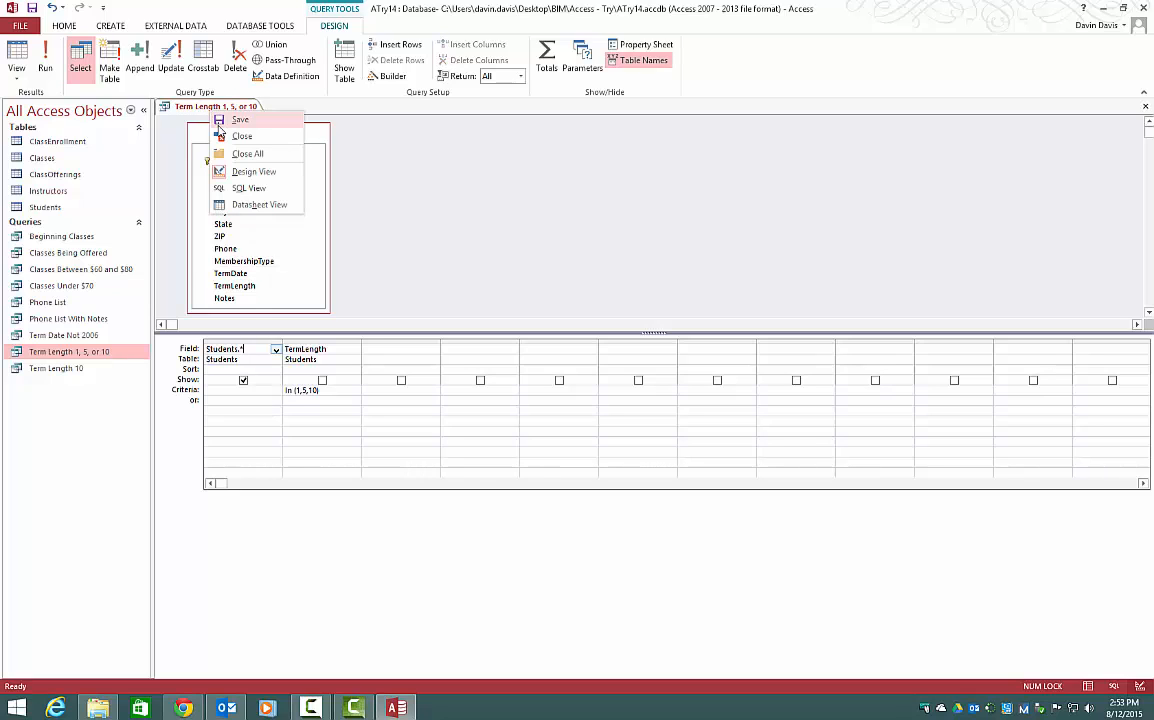
left_click(219, 136)
left_click(519, 393)
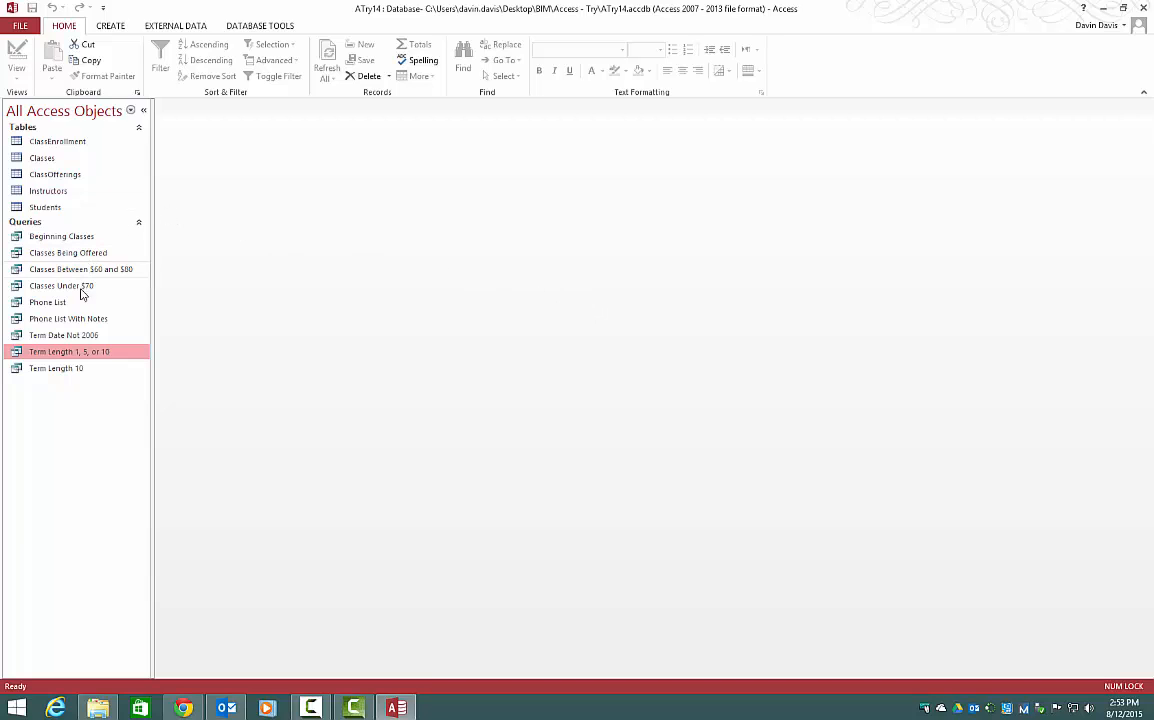
Open the Term Date Not 2006 query in Design View and add a hidden TermDate field.
right_click(80, 335)
left_click(108, 362)
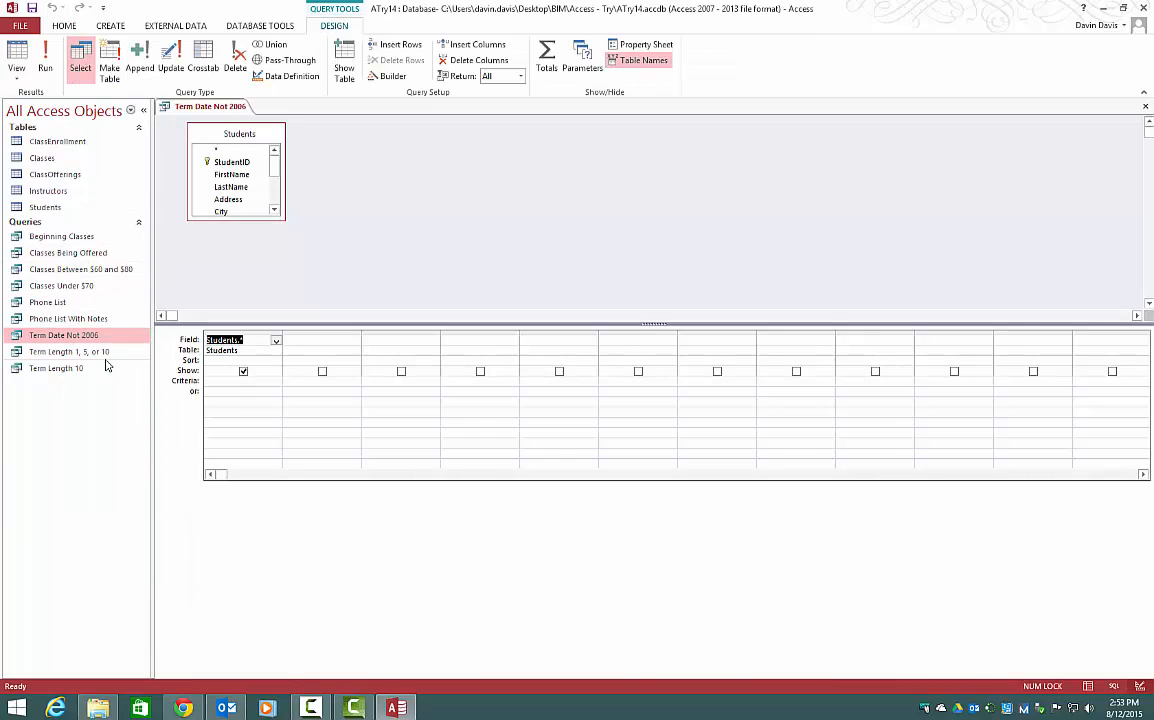
left_click(315, 341)
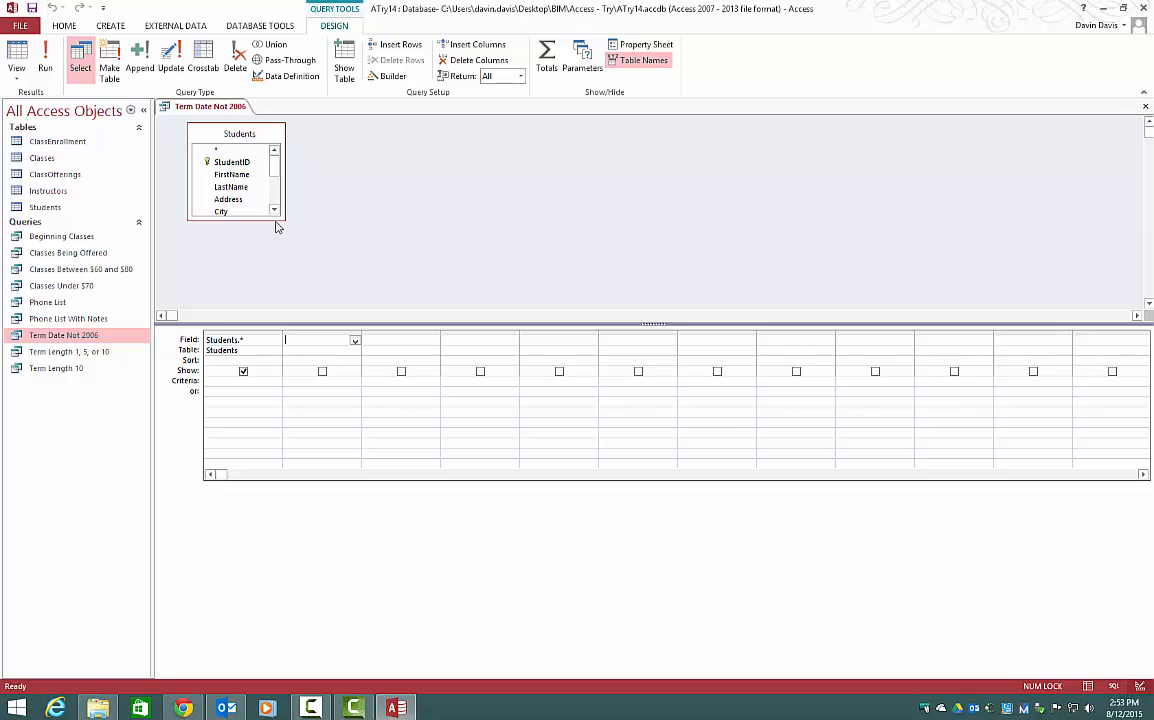
left_click_drag(282, 218, 340, 312)
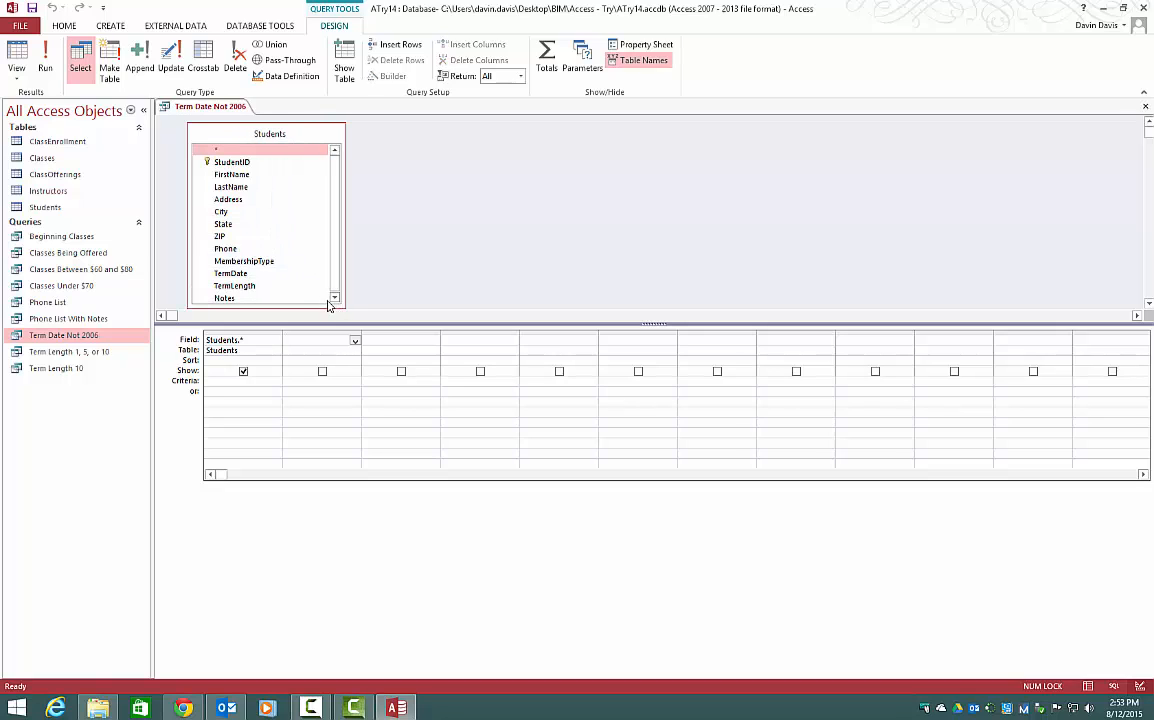
double_click(301, 274)
left_click(322, 372)
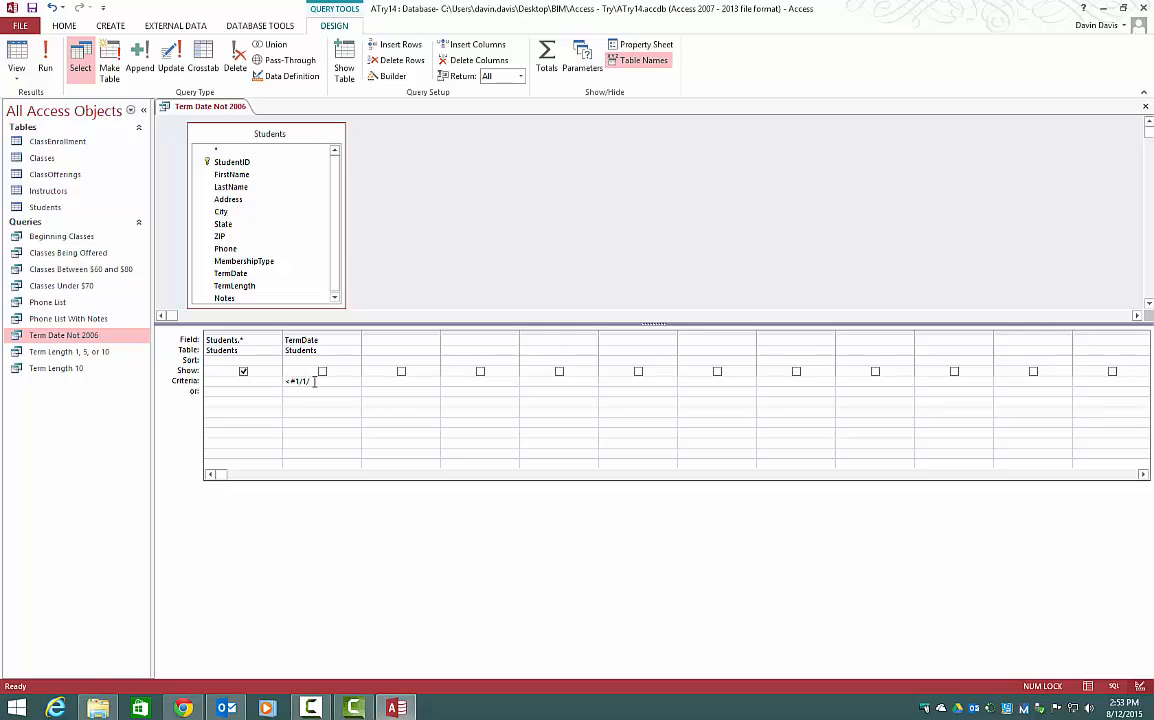
Set the TermDate criterion to <#1/1/2006# Or >#12/31/2006# and run the query.
type("2006")
type("# OR >")
key("BackSpace")
key("BackSpace")
type("#12/31/2006")
left_click(45, 62)
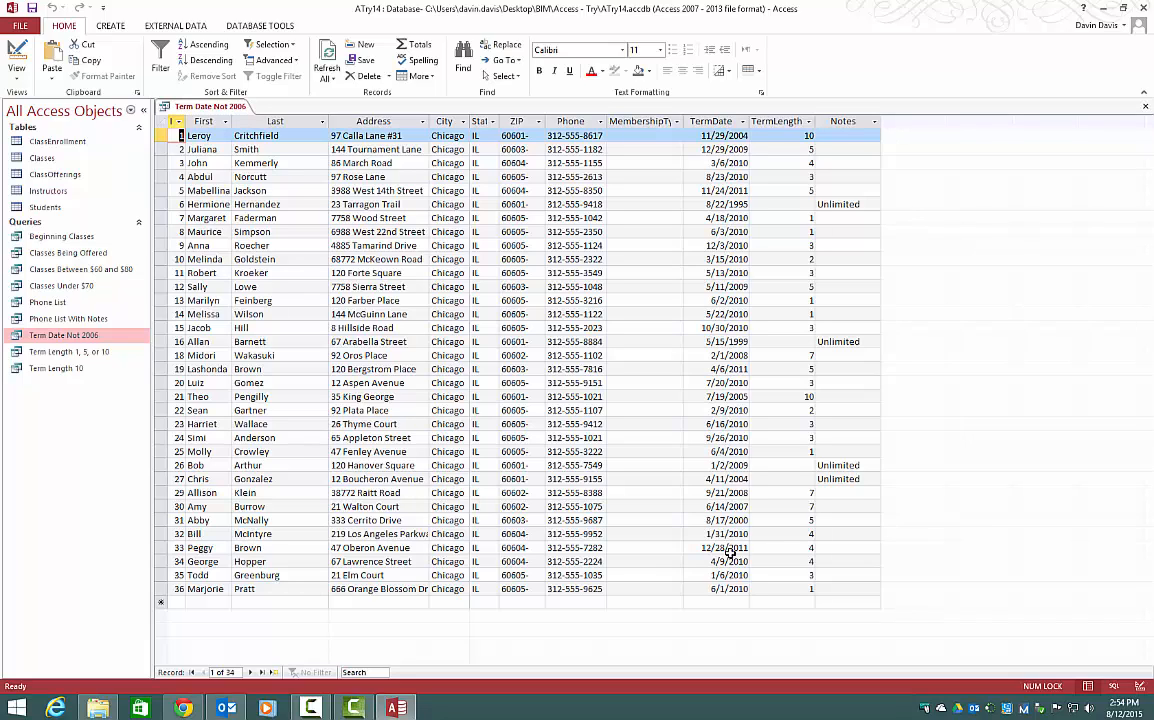
Return the Term Date Not 2006 query to Design View.
right_click(214, 106)
left_click(275, 166)
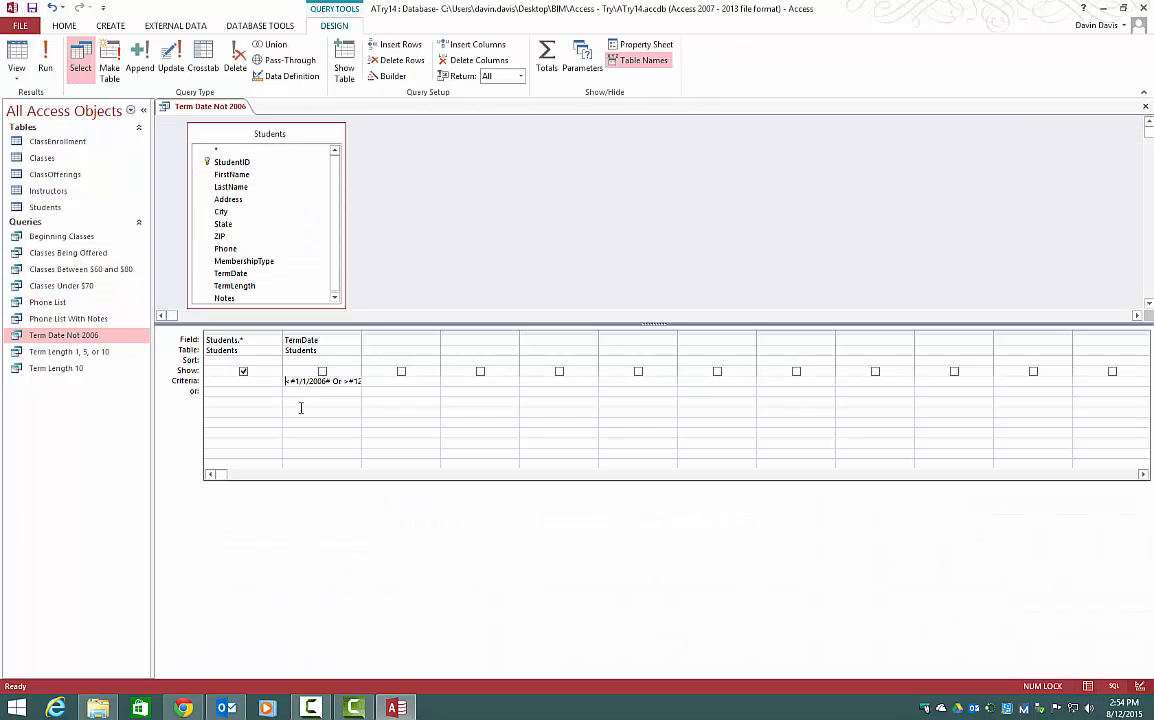